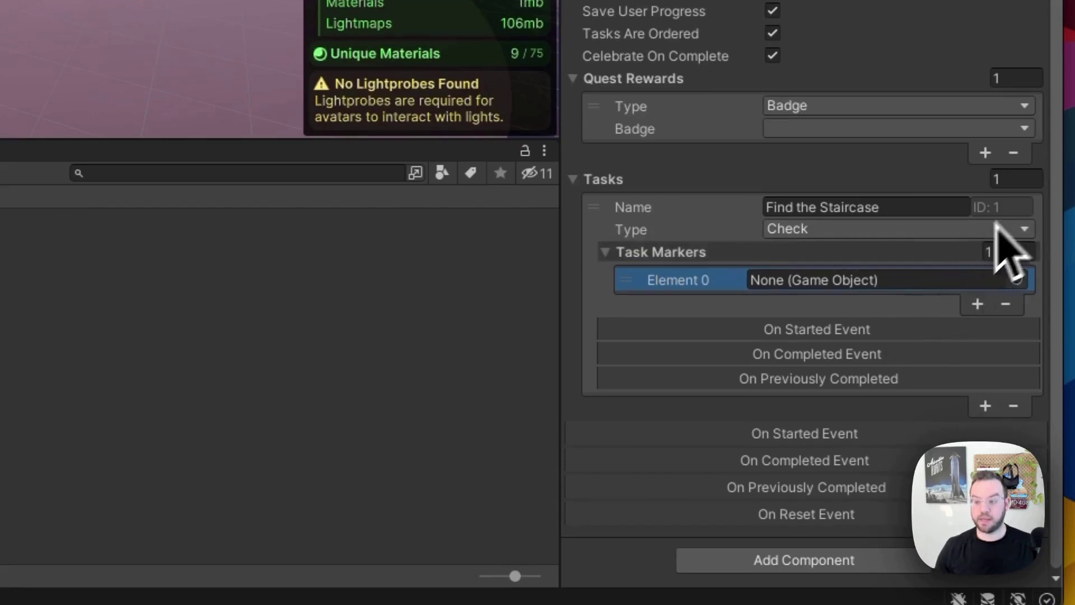
# - Add a second quest task named "Collect All the Gems" and set its type to Progress Bar
pyautogui.click(986, 406)
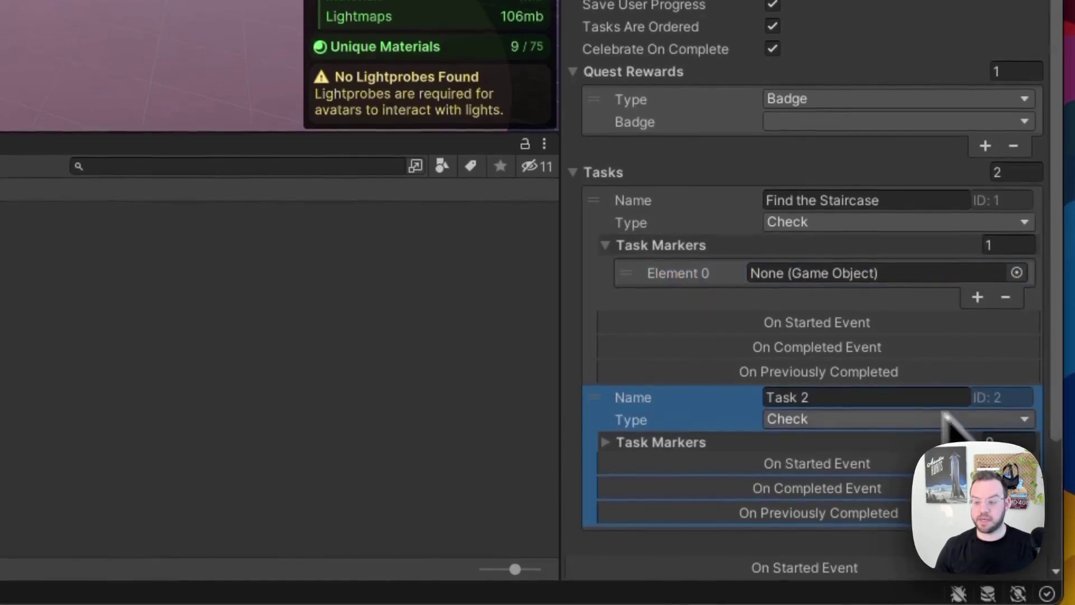
pyautogui.click(862, 398)
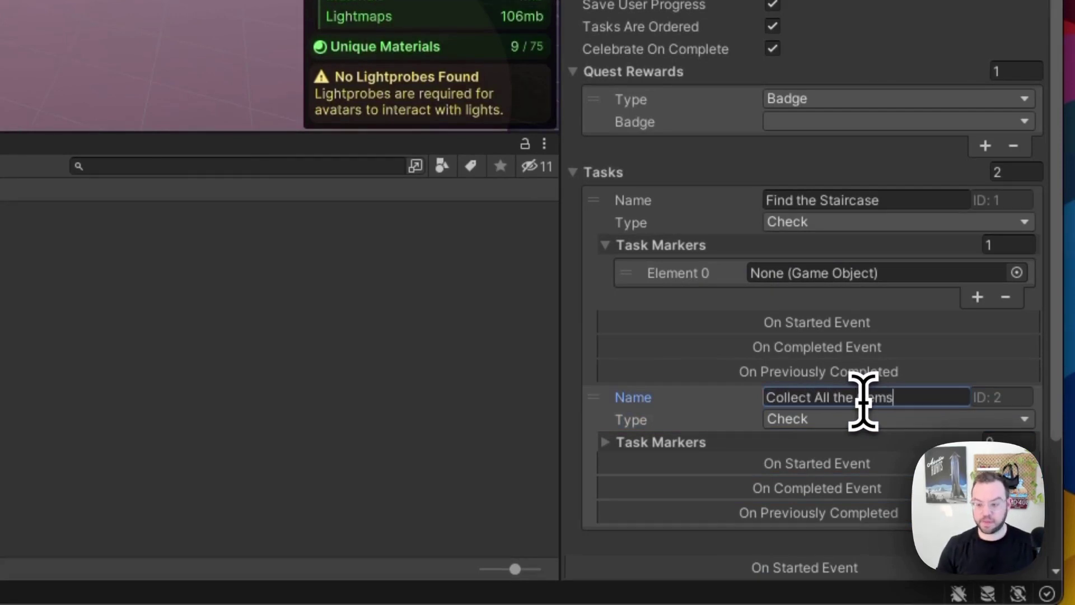
pyautogui.click(837, 421)
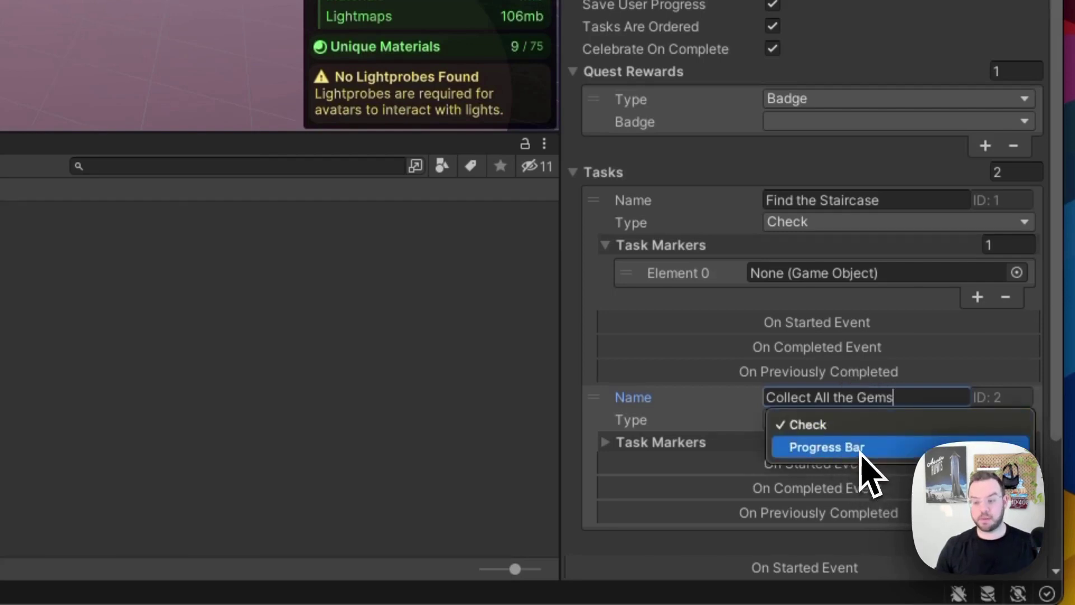
pyautogui.click(863, 448)
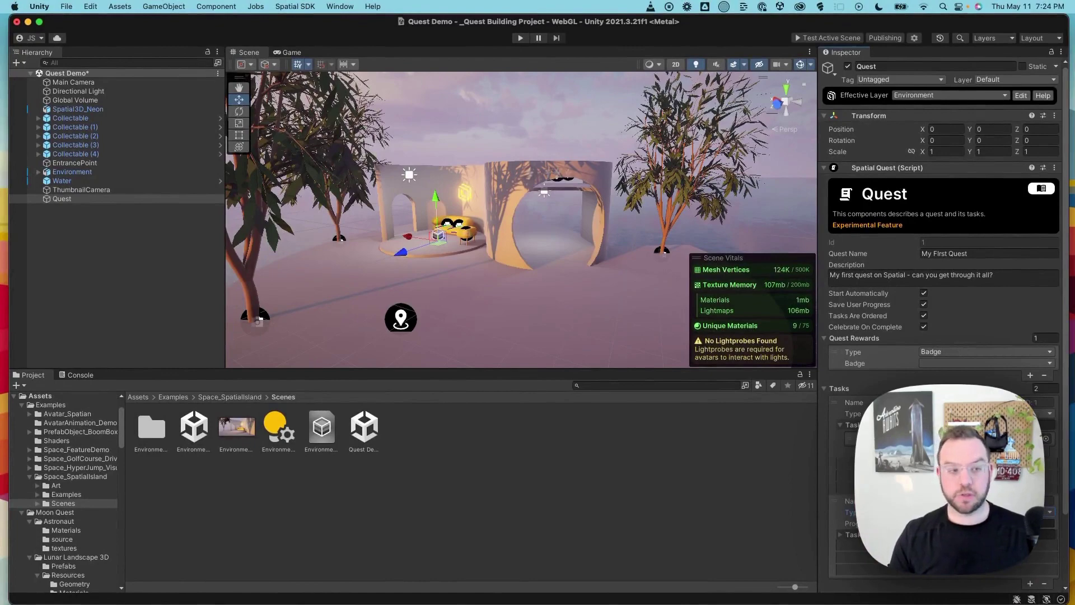
# - Check the collectable gems in the scene and set the Collect All the Gems task's progress steps to 5
pyautogui.click(78, 128)
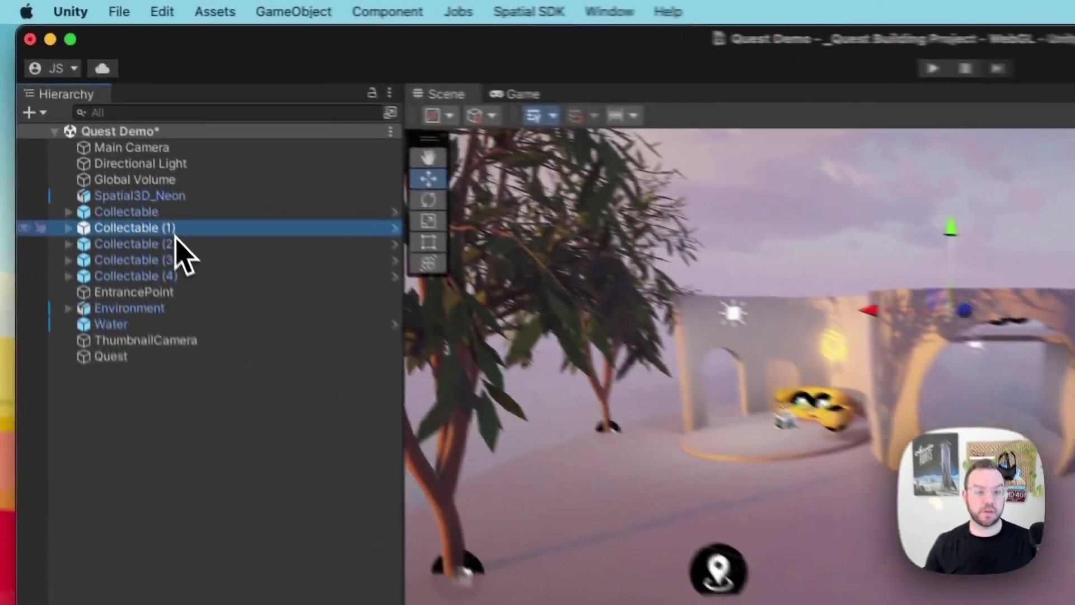
pyautogui.press('f')
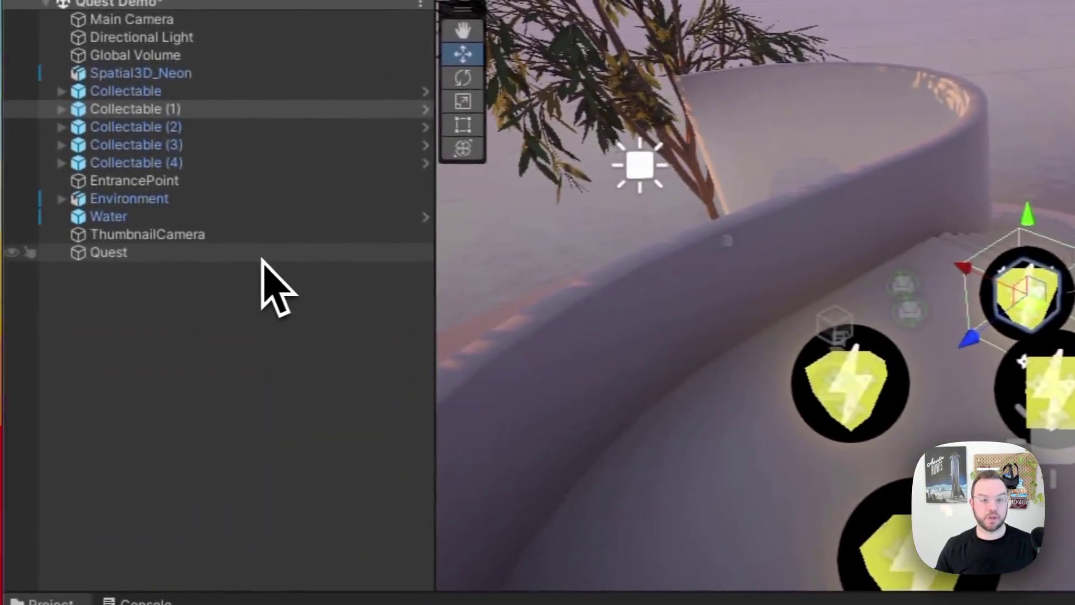
pyautogui.click(275, 257)
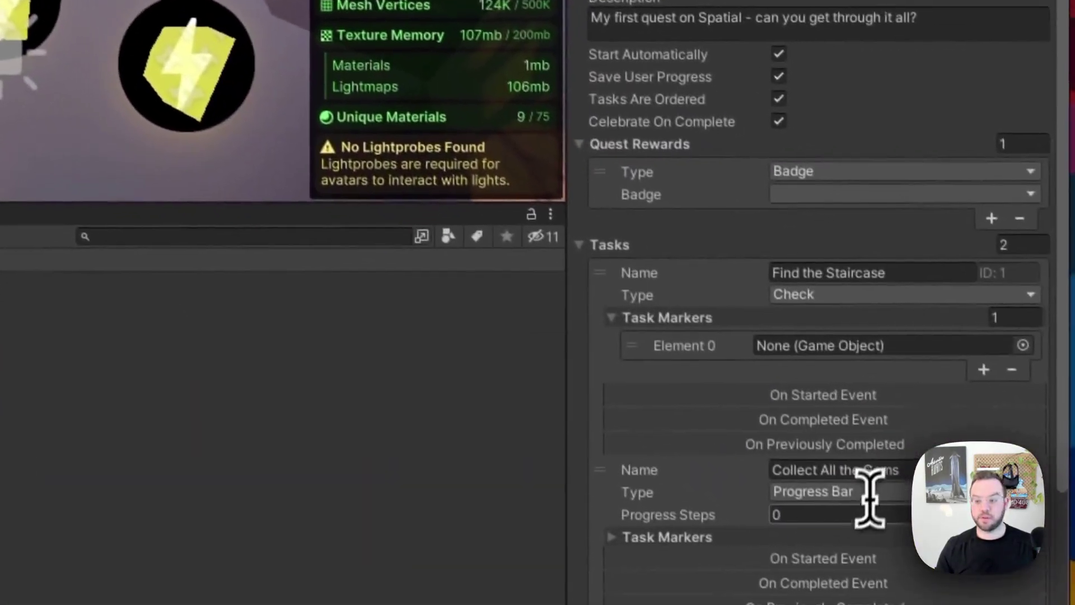
pyautogui.click(849, 507)
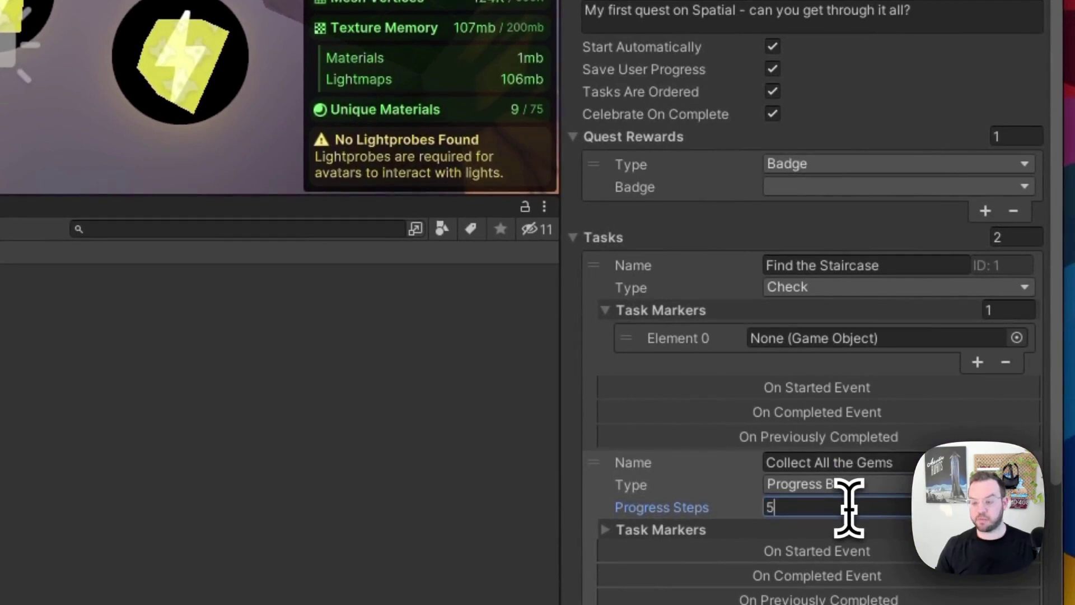
pyautogui.write('5')
pyautogui.scroll(-4, 725, 516)
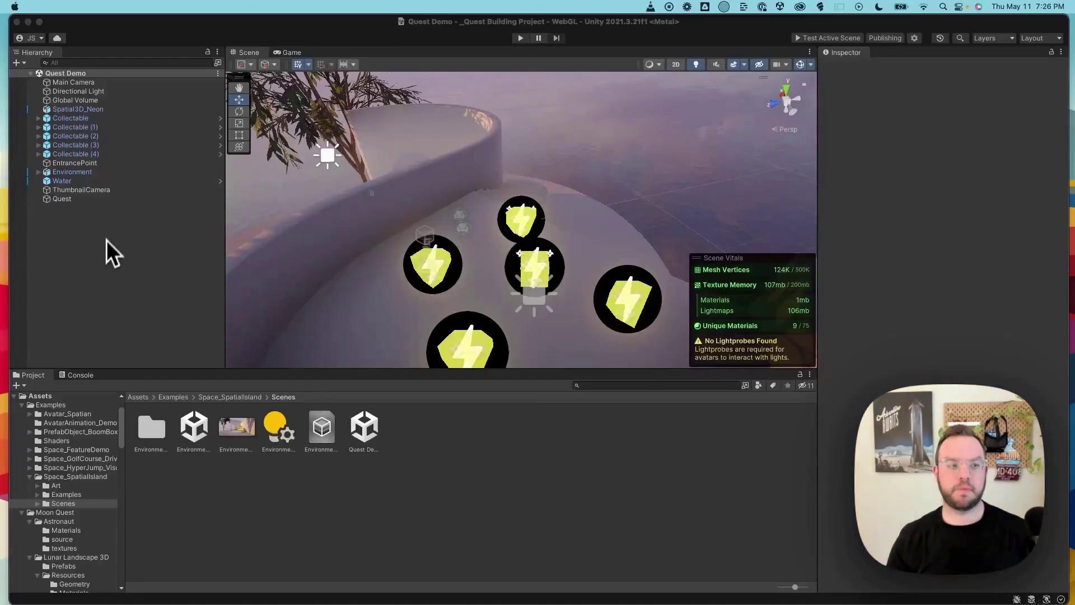
# - Add a Spatial Trigger Event object to the scene
pyautogui.click(122, 203)
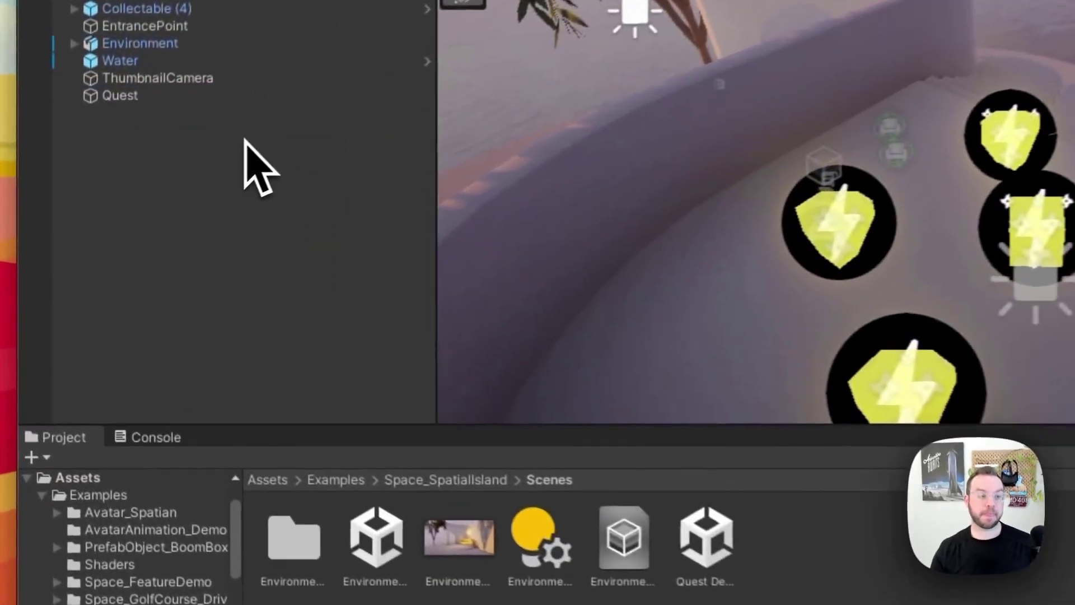
pyautogui.rightClick(116, 221)
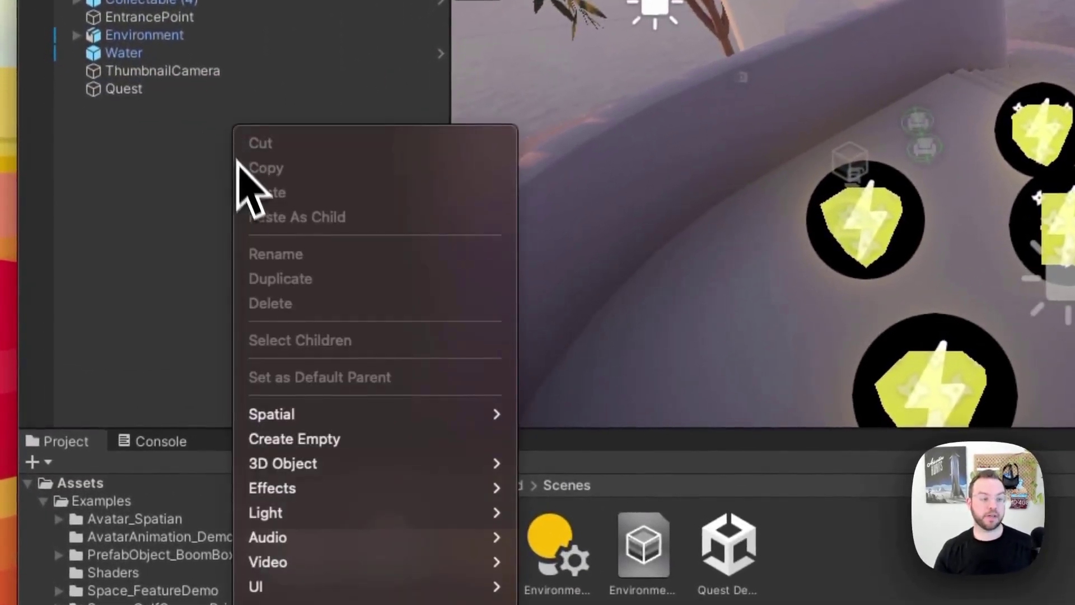
pyautogui.moveTo(358, 423)
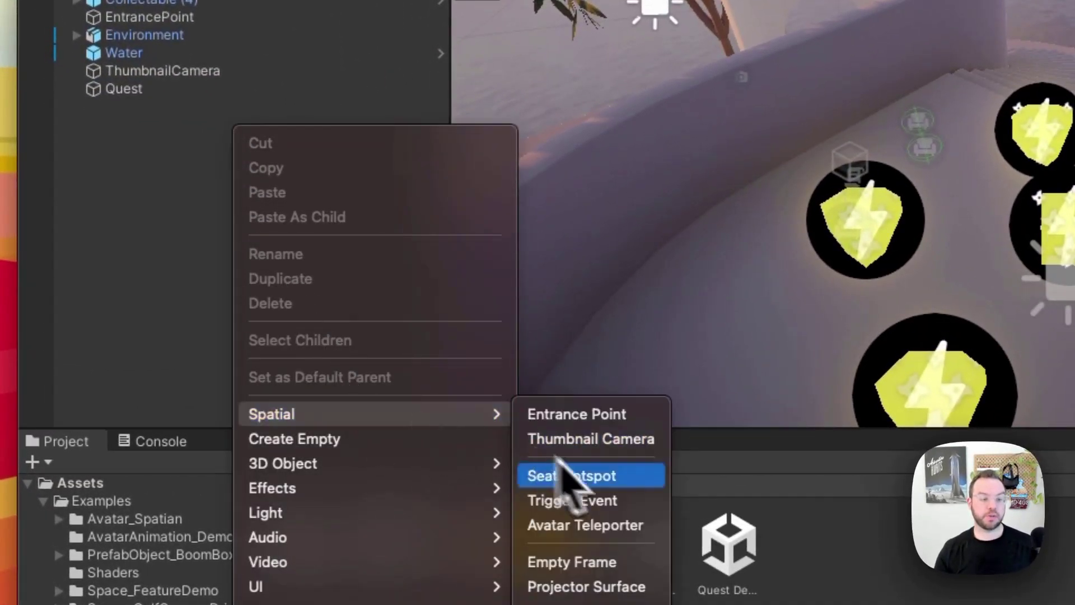
pyautogui.click(612, 498)
pyautogui.click(230, 141)
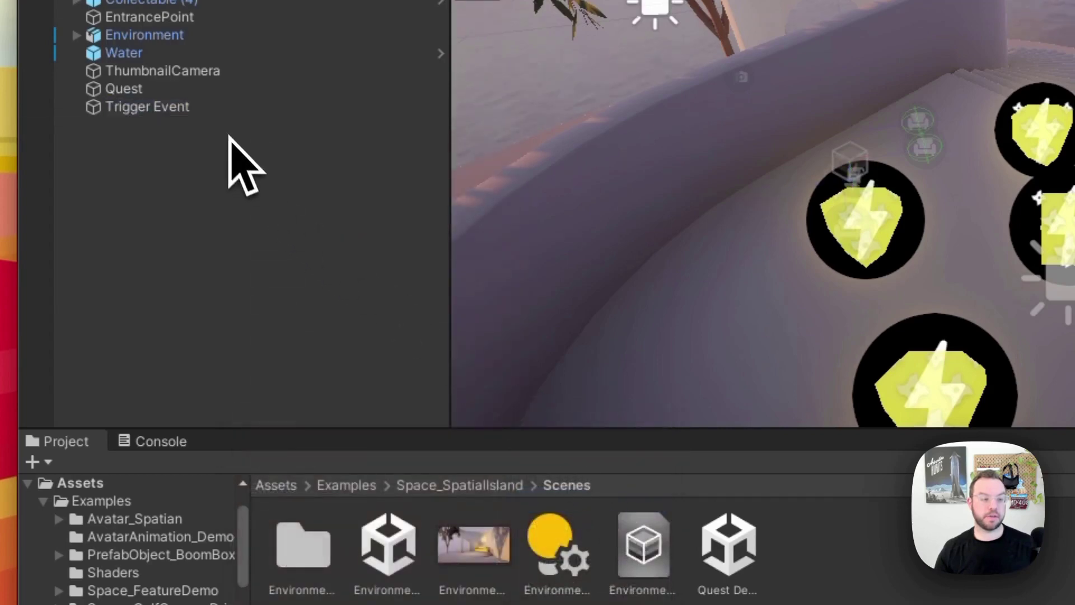
# - Move the Trigger Event out of the tower to the foot of the spiral staircase
pyautogui.doubleClick(213, 109)
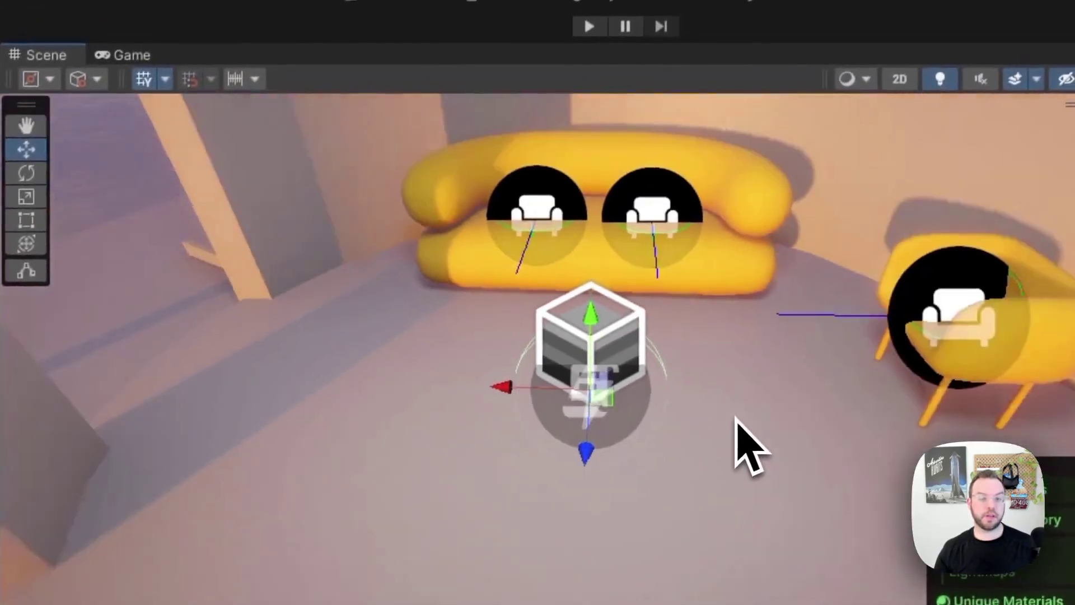
pyautogui.keyDown('alt'); pyautogui.moveTo(737, 420); pyautogui.dragTo(772, 396); pyautogui.keyUp('alt')
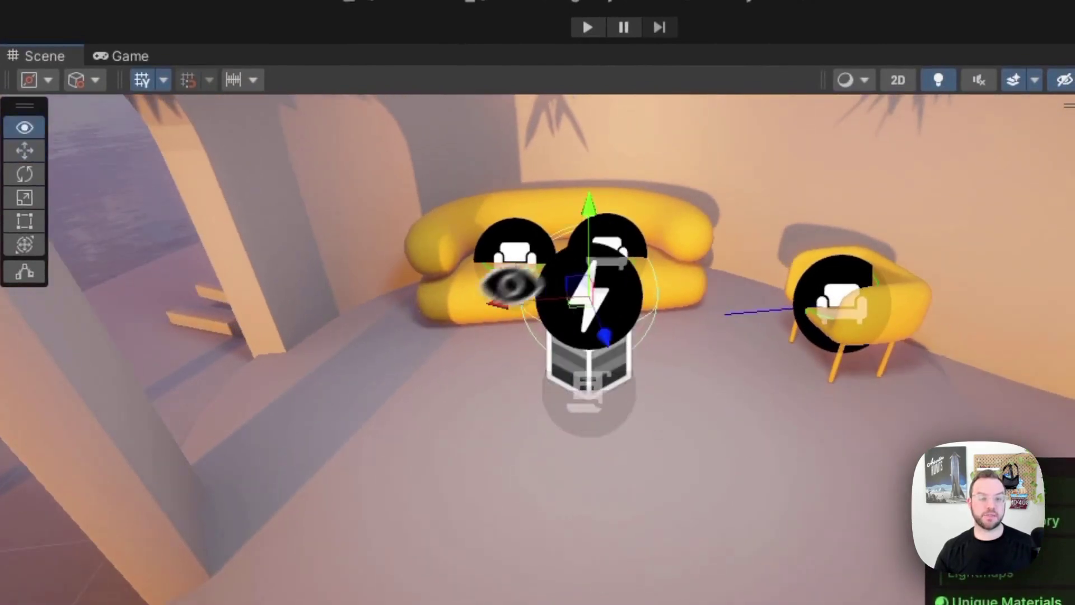
pyautogui.keyDown('alt'); pyautogui.moveTo(504, 283); pyautogui.dragTo(636, 331); pyautogui.keyUp('alt')
pyautogui.scroll(3, 616, 336)
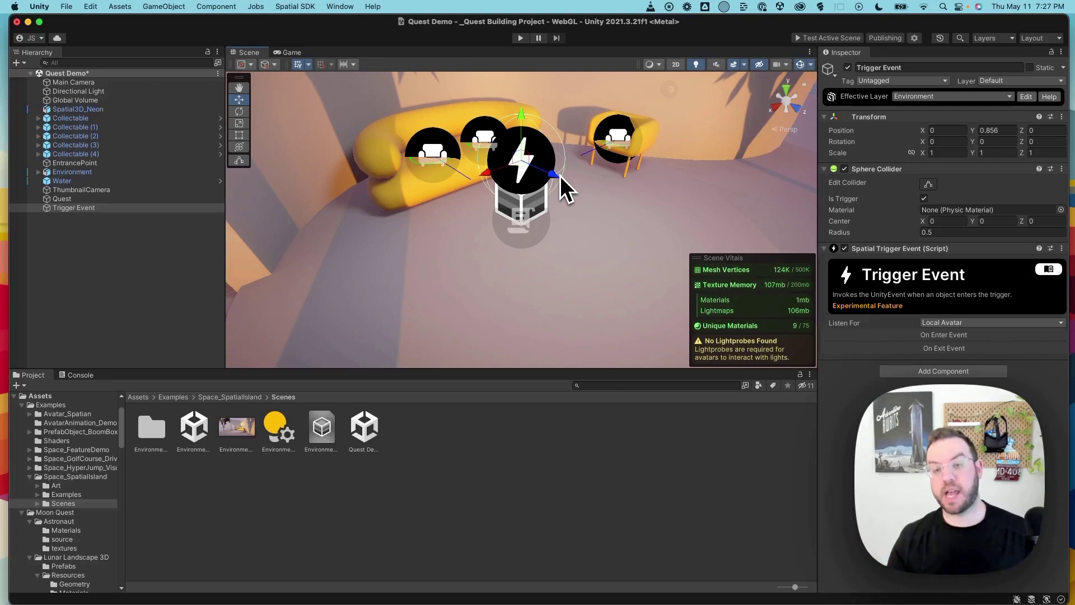
pyautogui.moveTo(562, 175); pyautogui.dragTo(529, 220, button='right')
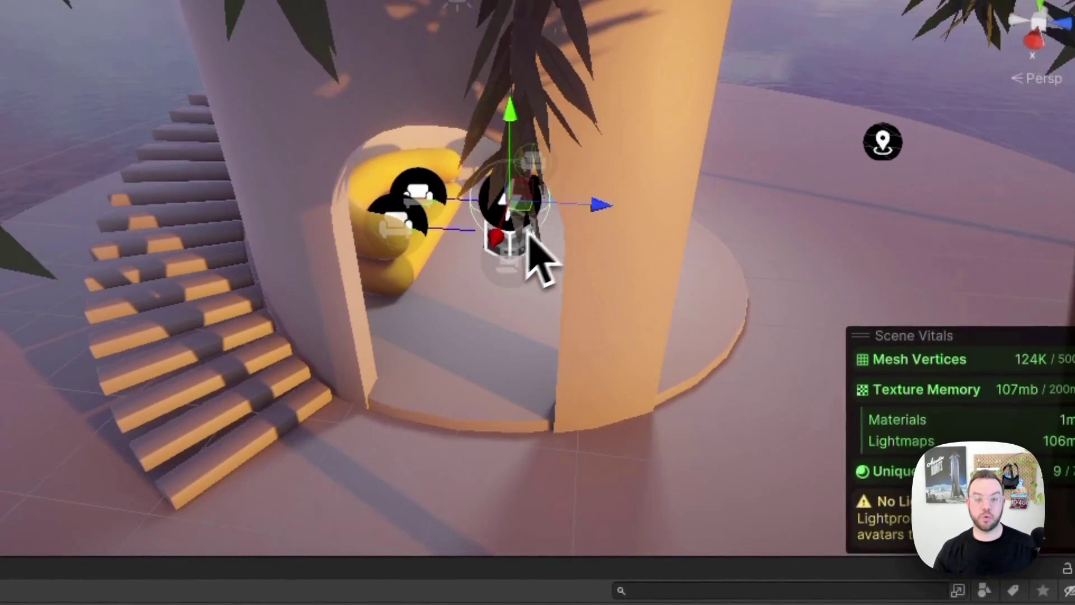
pyautogui.moveTo(496, 249); pyautogui.dragTo(266, 476)
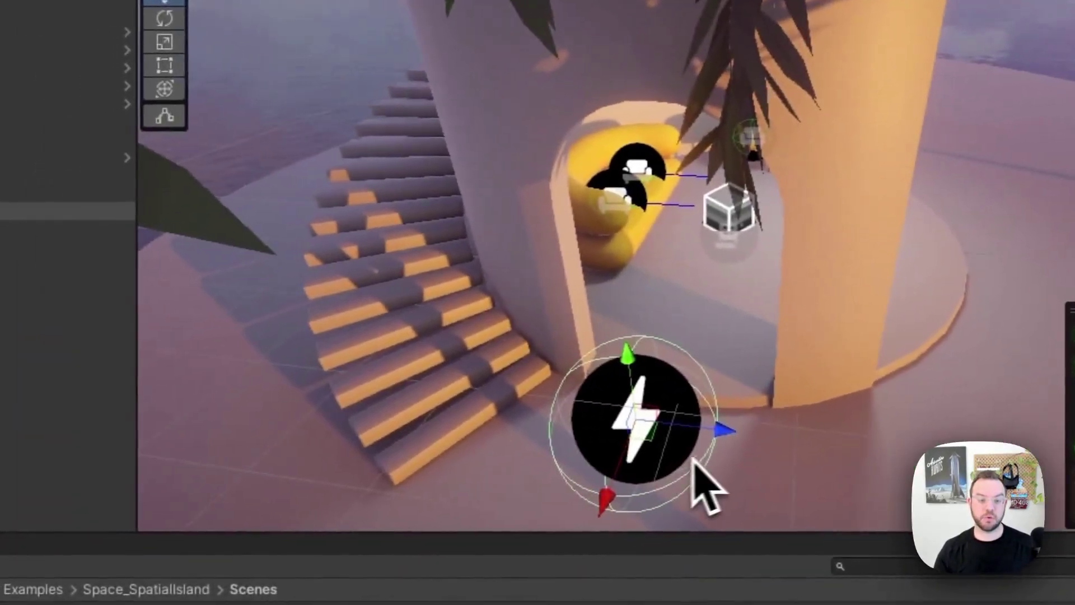
pyautogui.moveTo(551, 457); pyautogui.dragTo(437, 448)
pyautogui.moveTo(604, 421); pyautogui.dragTo(787, 372)
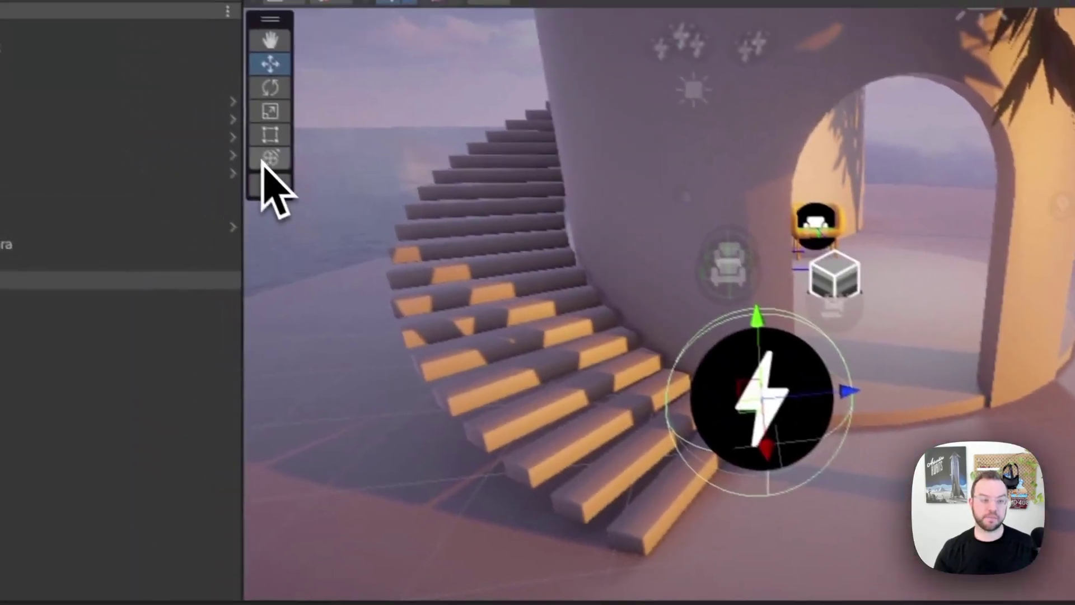
# - Scale the Trigger Event up uniformly to about 2.03 at the base of the stairs
pyautogui.click(166, 88)
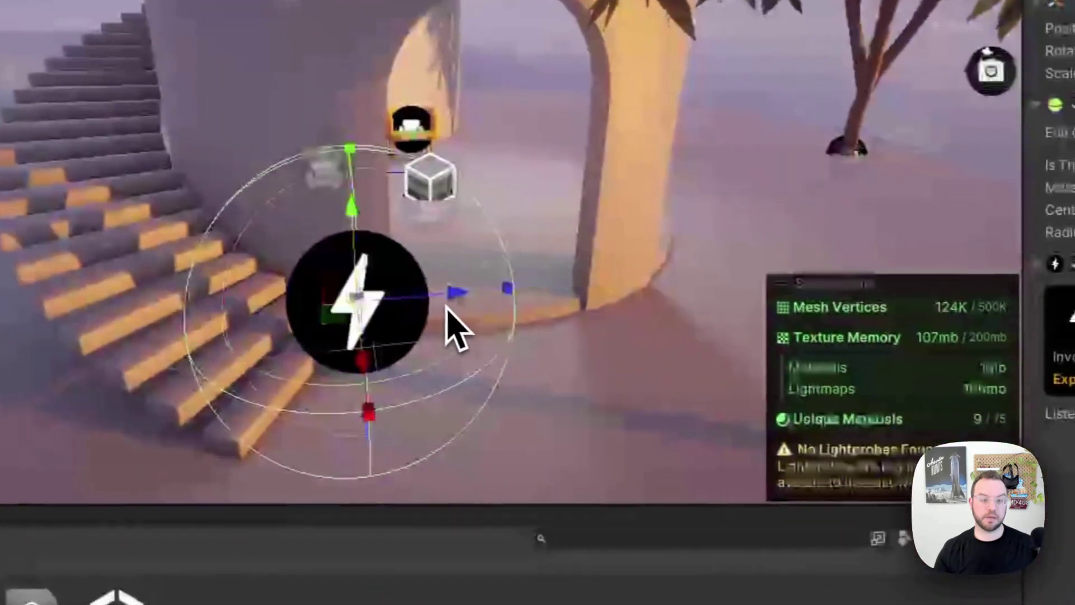
pyautogui.keyDown('alt'); pyautogui.moveTo(448, 308); pyautogui.dragTo(648, 317); pyautogui.keyUp('alt')
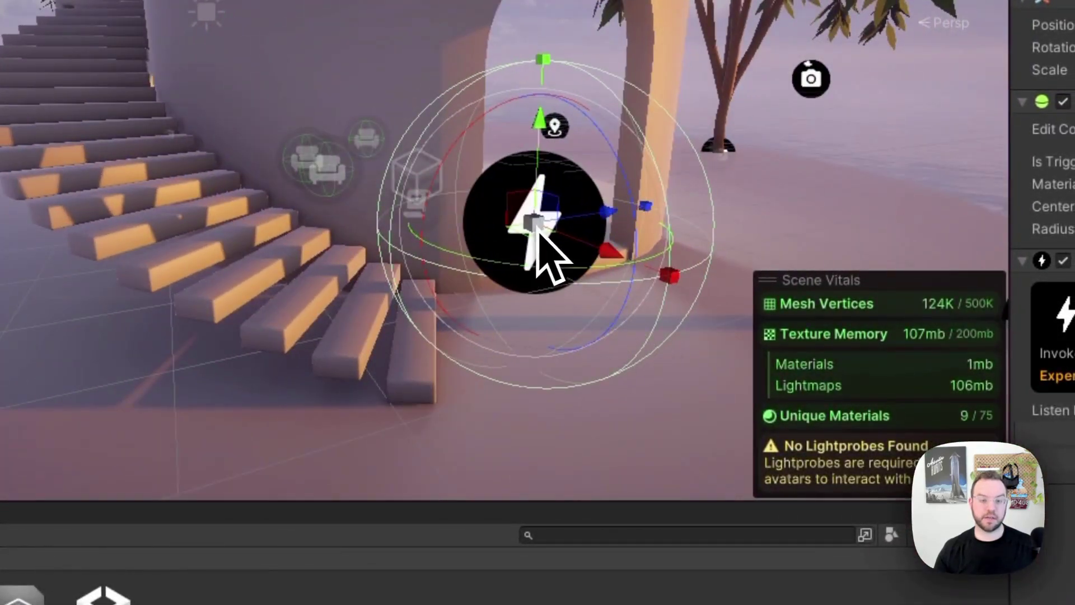
pyautogui.keyDown('alt'); pyautogui.moveTo(572, 259); pyautogui.dragTo(460, 385); pyautogui.keyUp('alt')
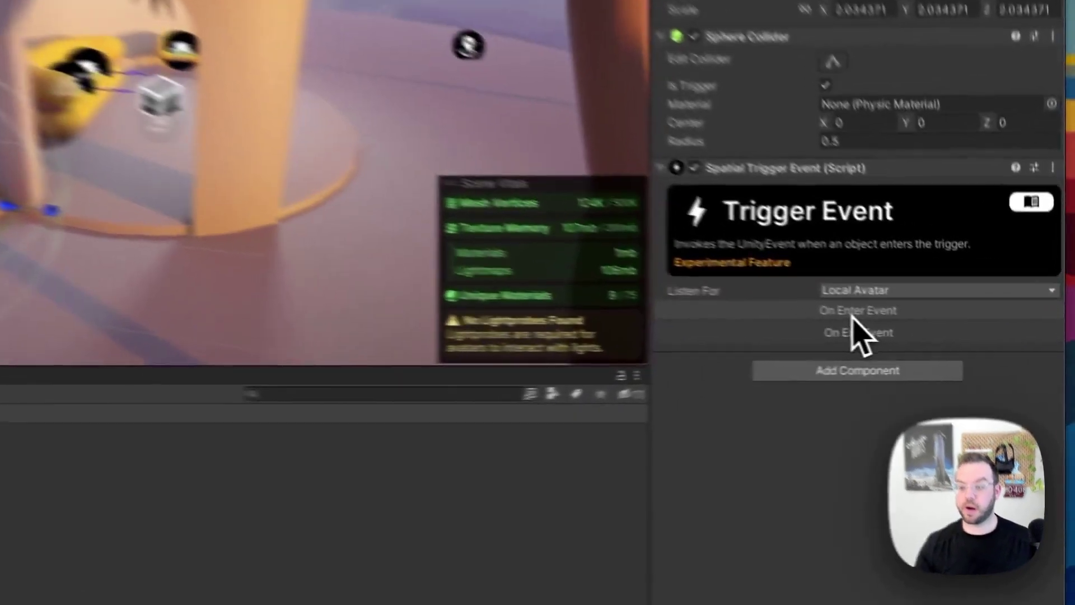
# - Add a quest event to the trigger's On Enter Event that uses Complete Task on Find the Staircase in My FIrst Quest
pyautogui.click(946, 336)
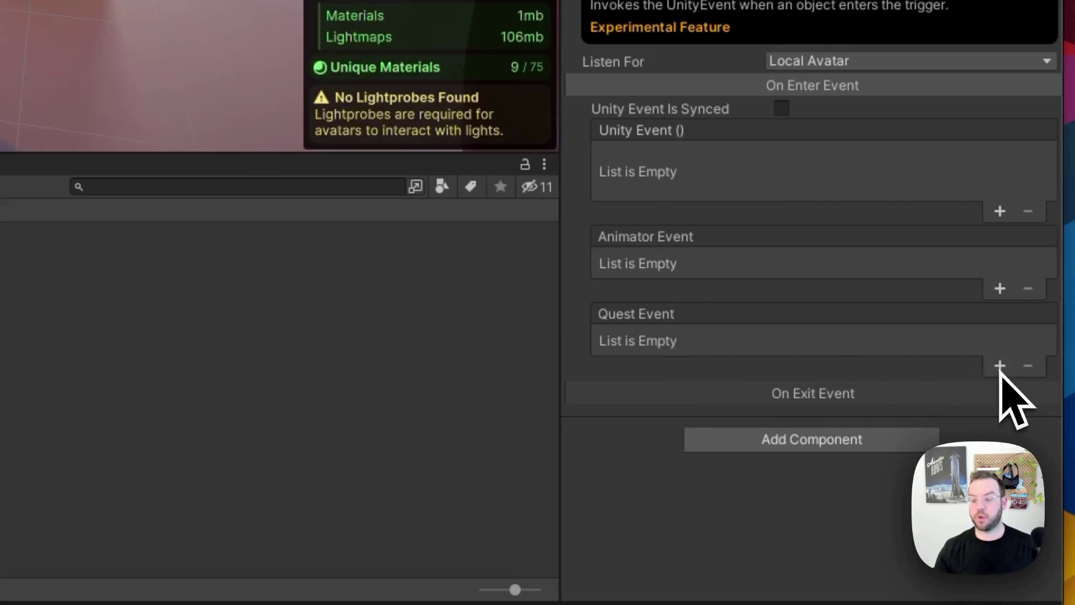
pyautogui.click(1000, 366)
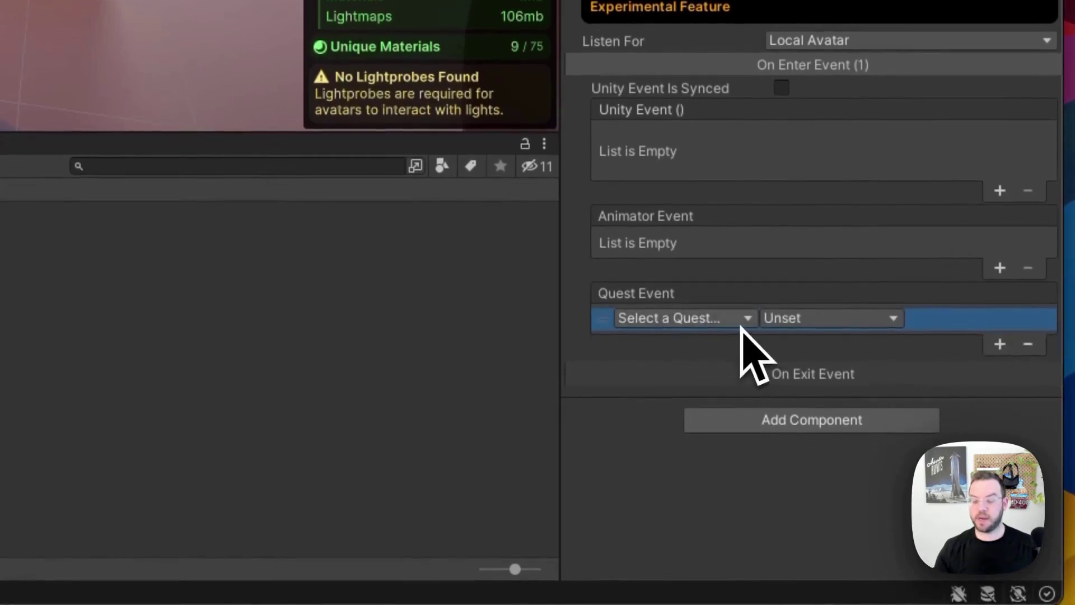
pyautogui.click(741, 325)
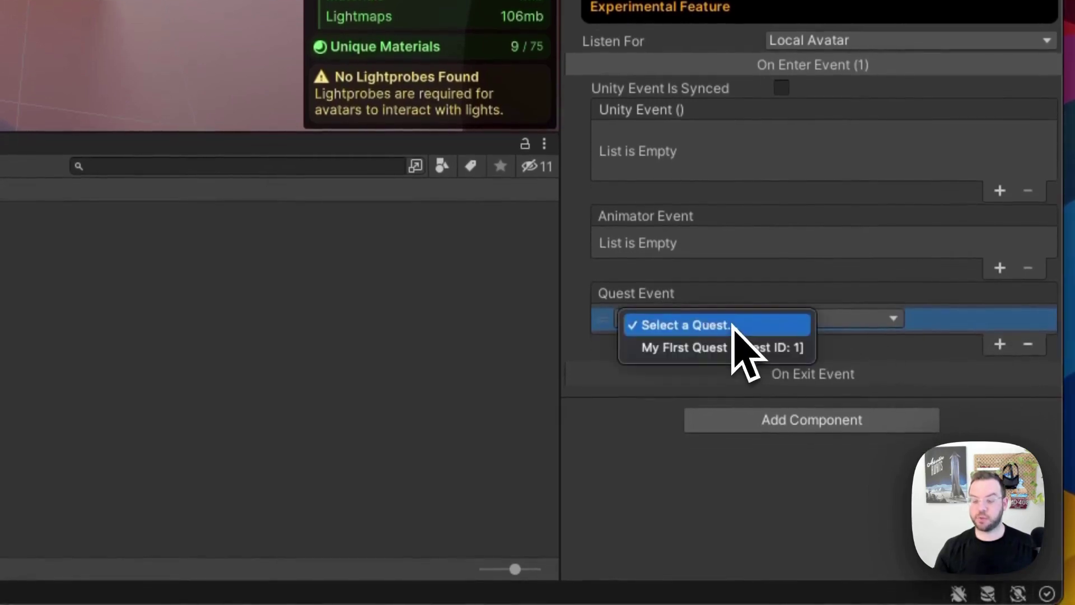
pyautogui.click(772, 349)
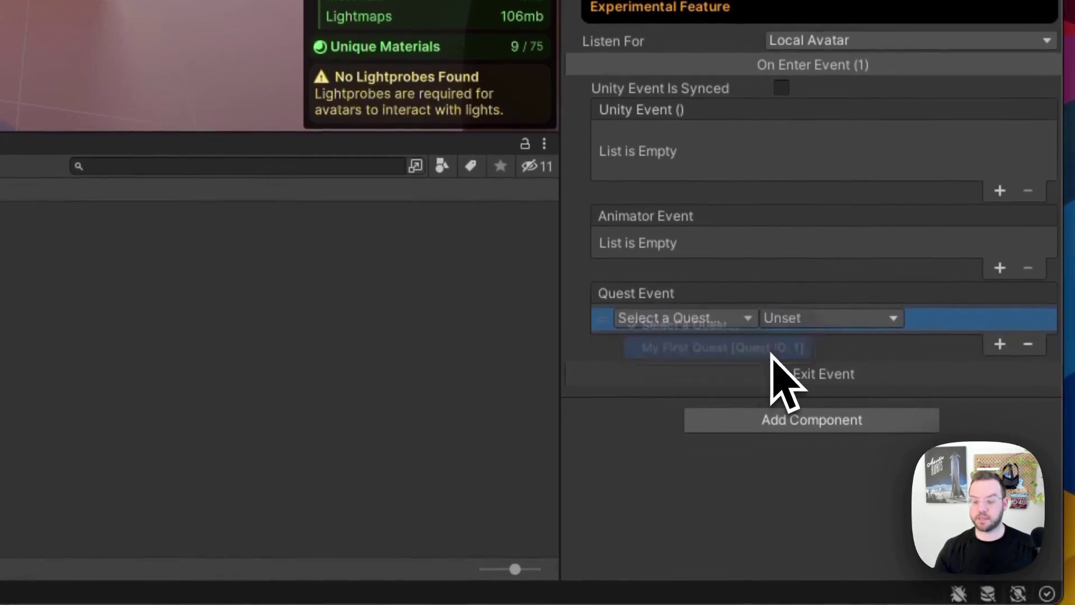
pyautogui.click(851, 325)
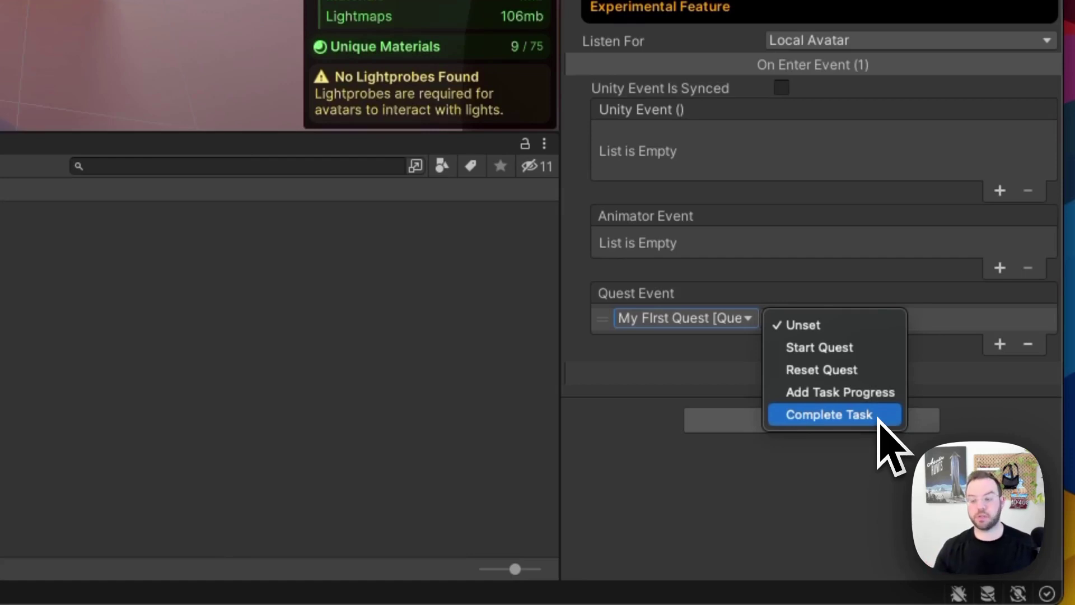
pyautogui.click(862, 415)
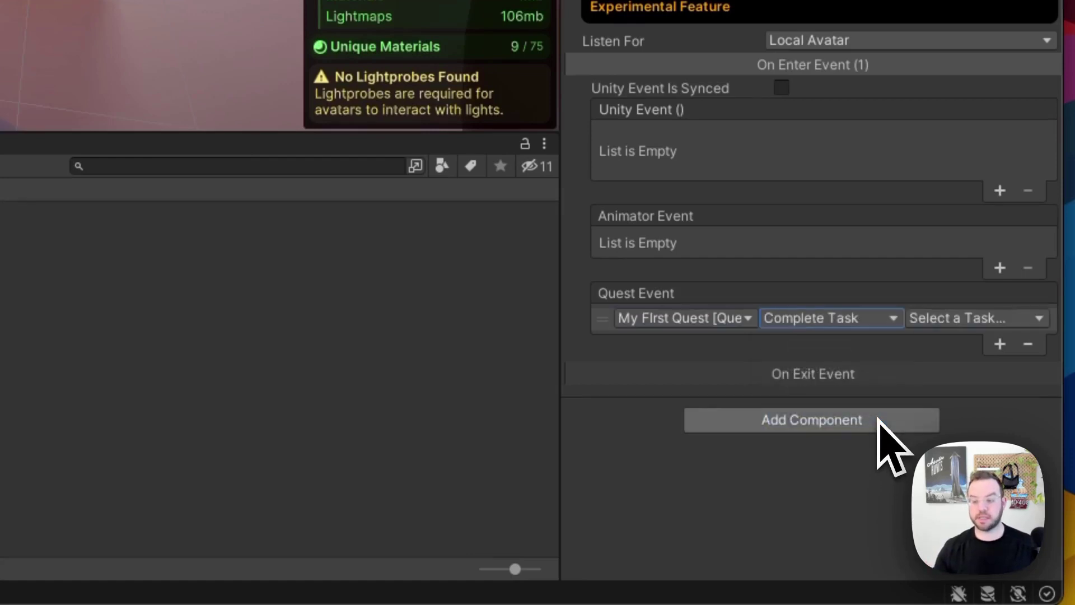
pyautogui.click(977, 318)
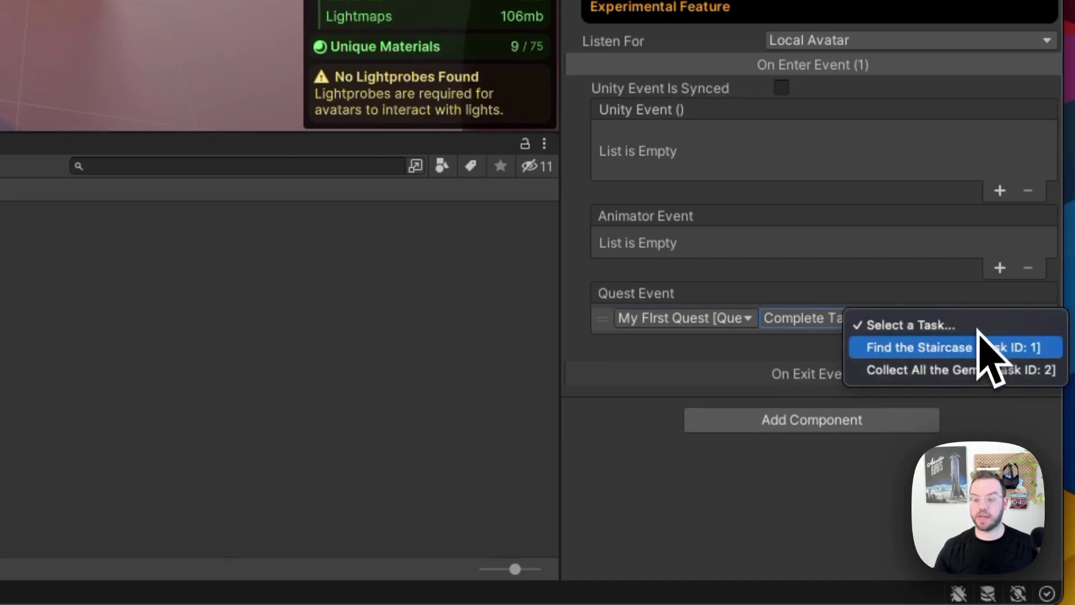
pyautogui.click(976, 350)
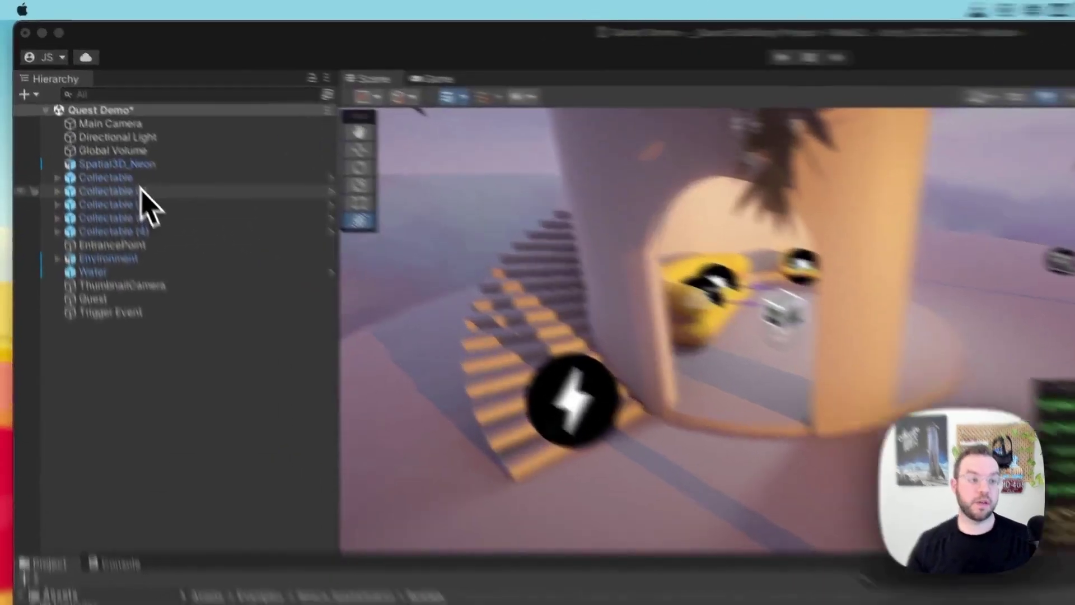
# - Frame Collectable (1) in the scene and examine its Trigger, Cube and Particles child objects
pyautogui.doubleClick(94, 126)
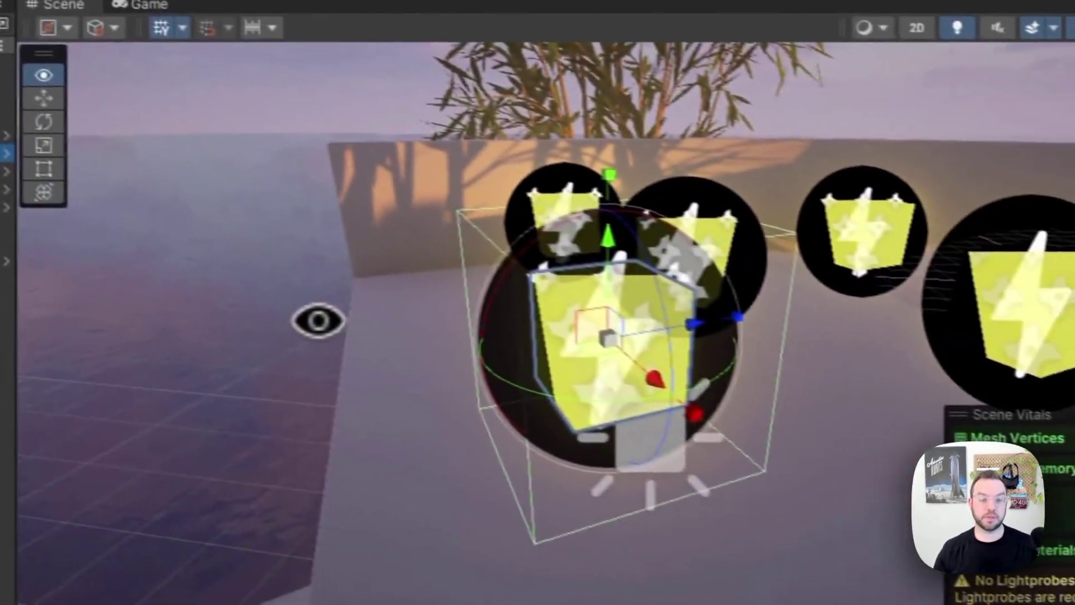
pyautogui.keyDown('alt'); pyautogui.moveTo(734, 417); pyautogui.dragTo(1074, 464); pyautogui.keyUp('alt')
pyautogui.keyDown('alt'); pyautogui.moveTo(716, 362); pyautogui.dragTo(847, 342); pyautogui.keyUp('alt')
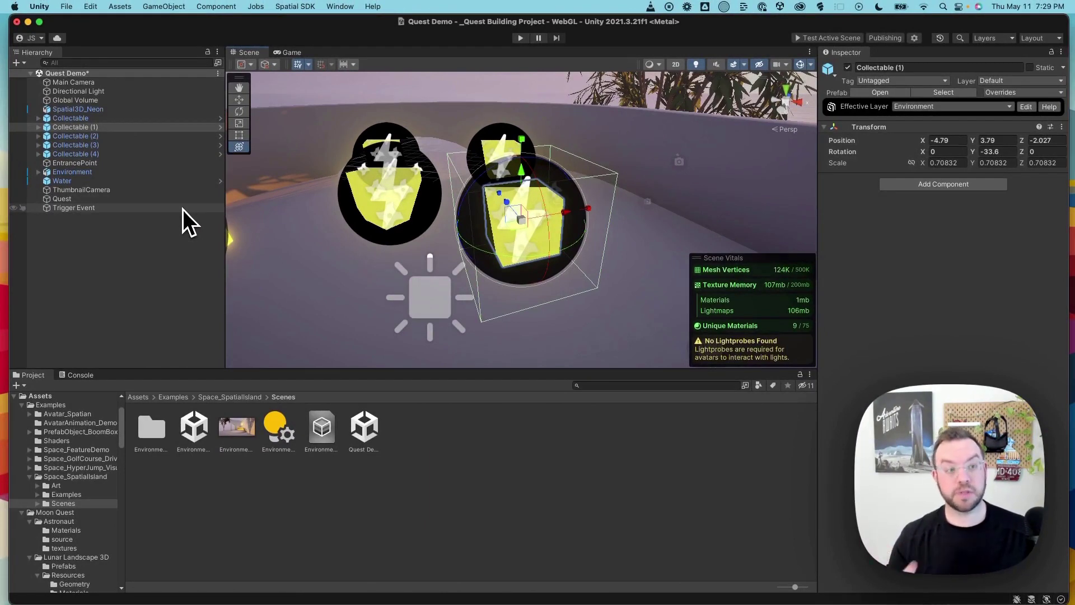
pyautogui.click(38, 128)
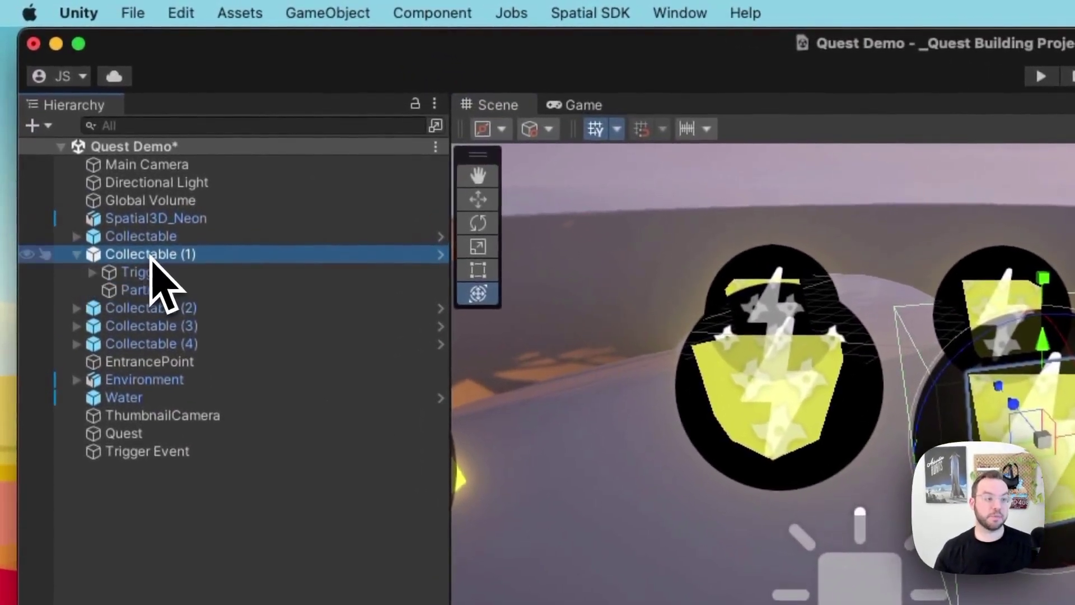
pyautogui.click(93, 273)
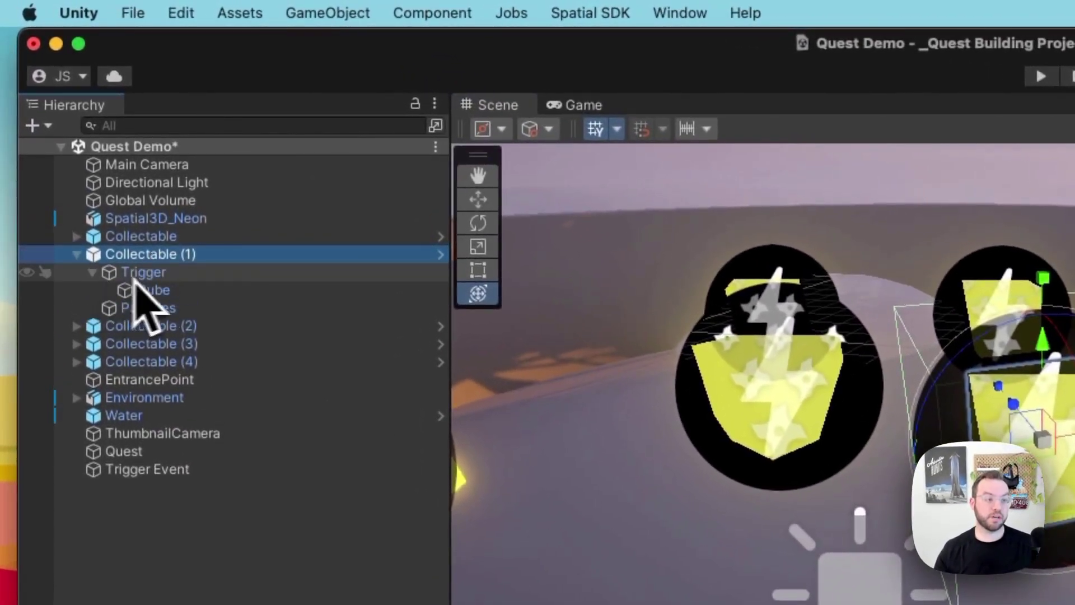
pyautogui.click(157, 274)
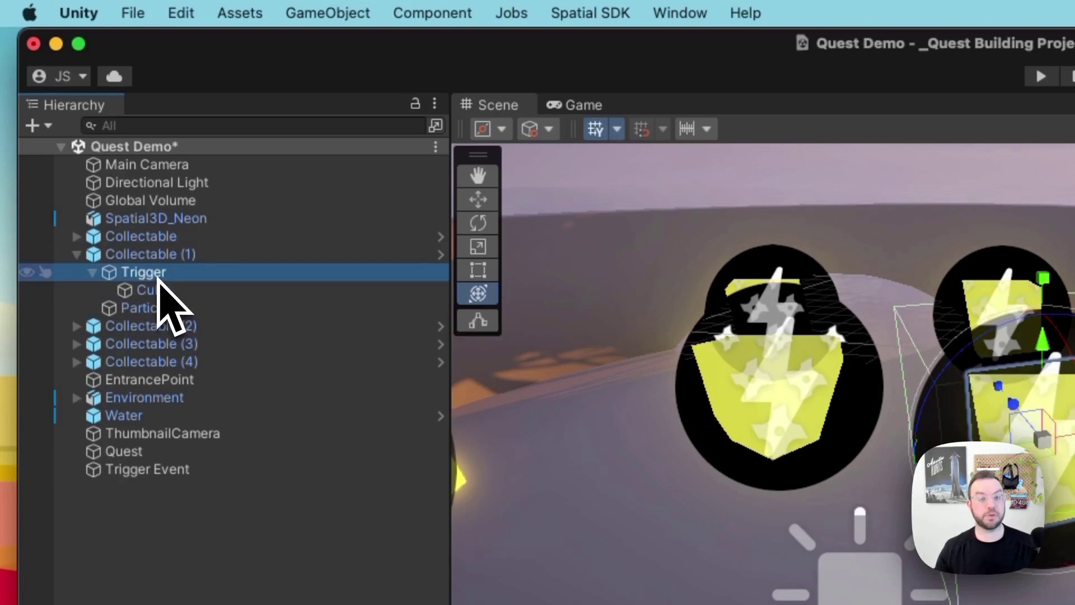
pyautogui.click(163, 291)
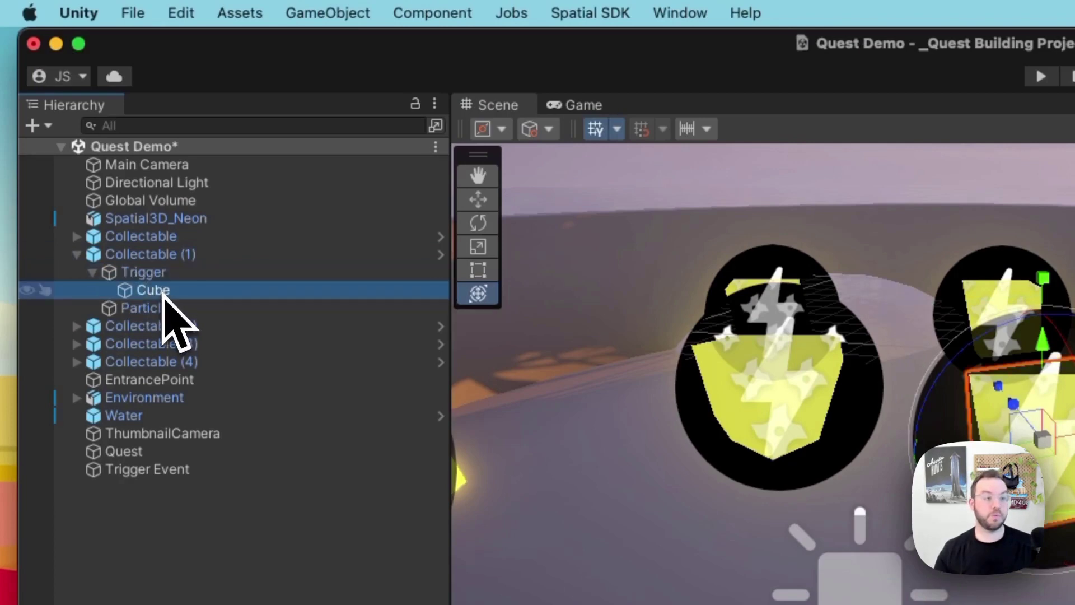
pyautogui.click(177, 309)
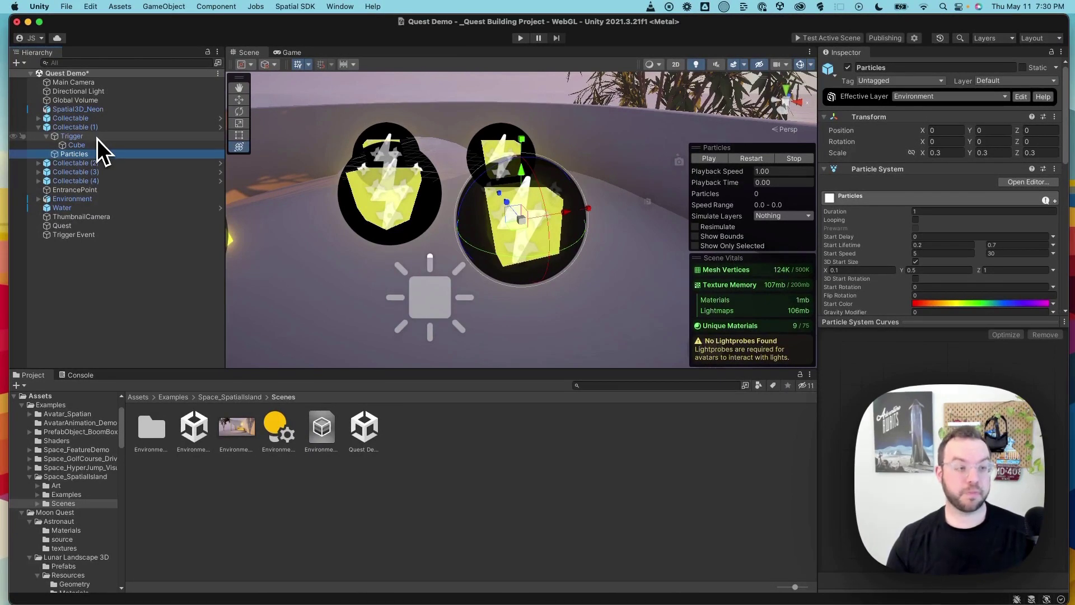
# - In the Collectable prefab, set the Trigger's On Enter quest event to Add Task Progress on My FIrst Quest's Collect task, and return to the scene
pyautogui.click(99, 129)
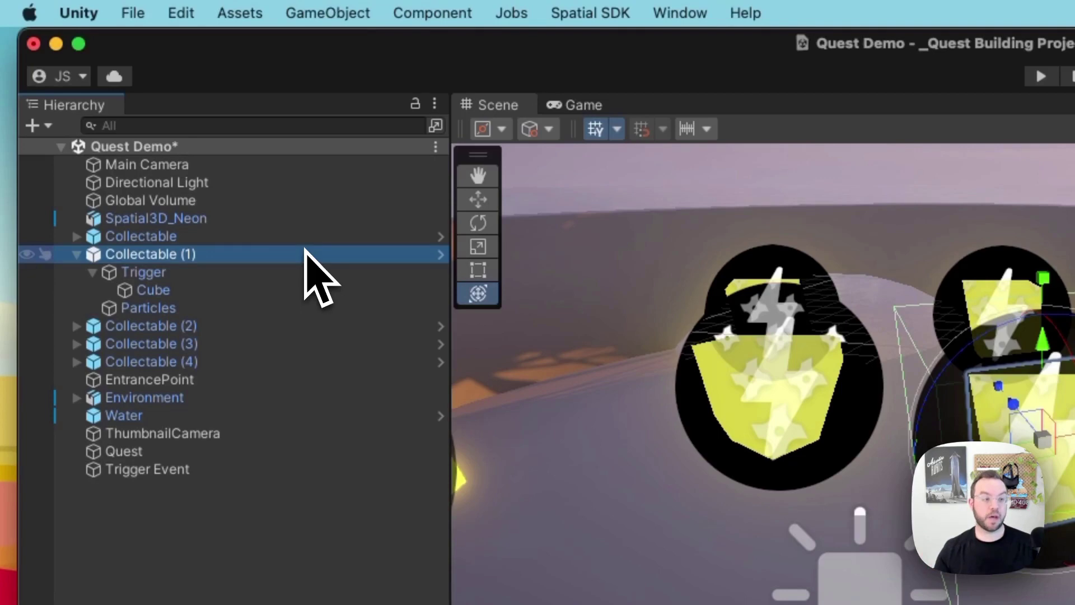
pyautogui.click(442, 242)
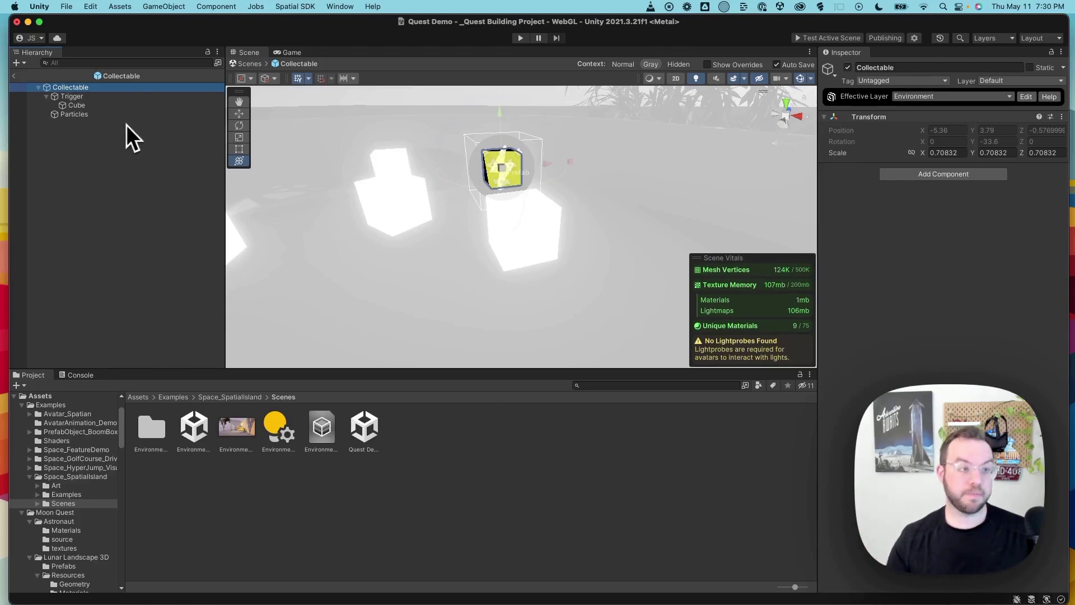
pyautogui.click(90, 98)
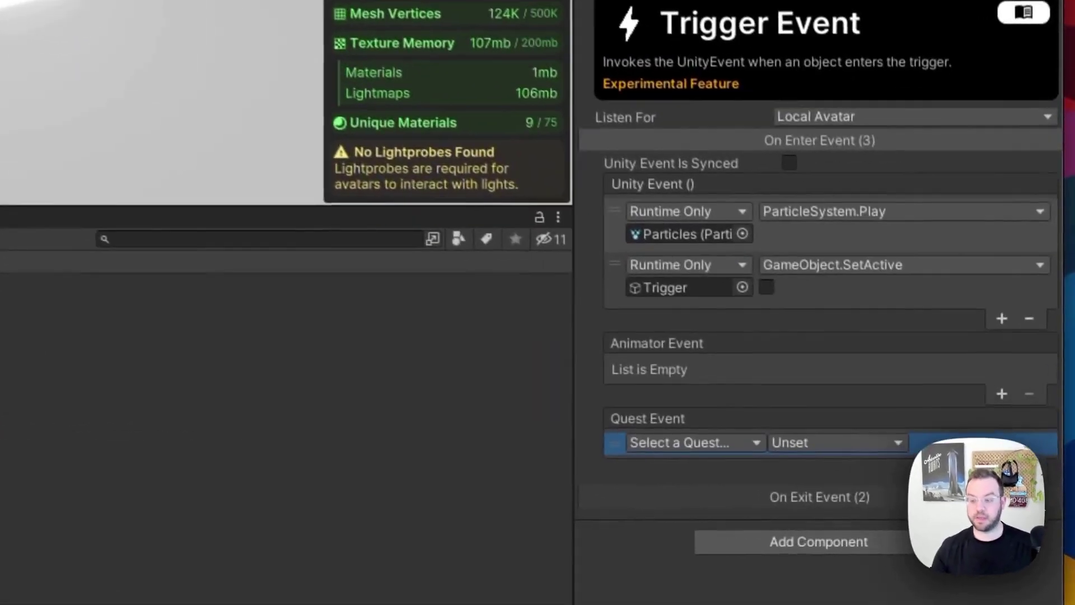
pyautogui.click(691, 442)
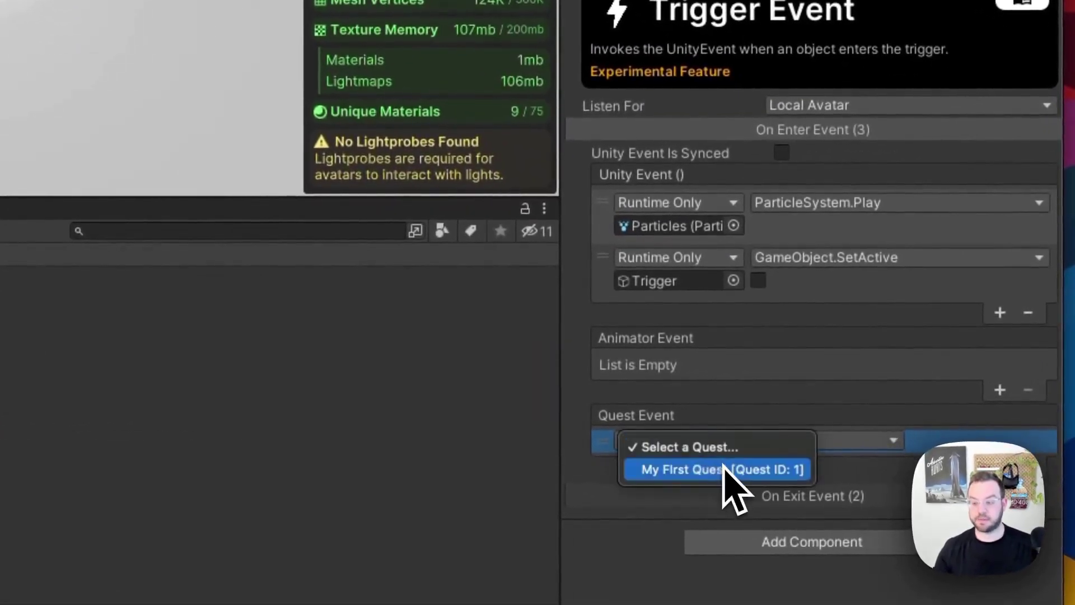
pyautogui.click(724, 469)
pyautogui.click(851, 441)
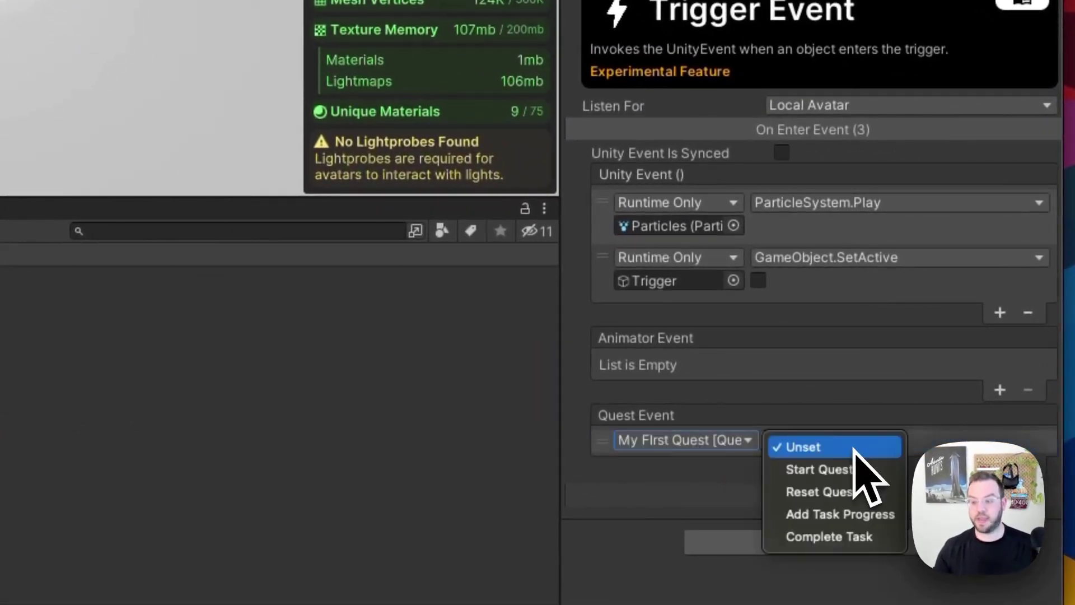
pyautogui.click(860, 514)
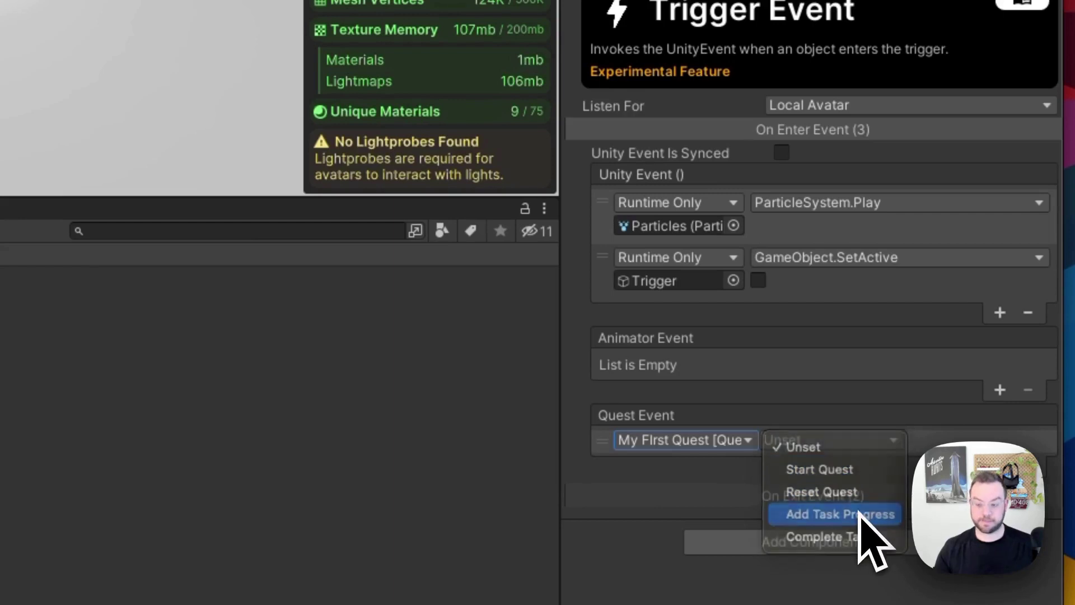
pyautogui.click(924, 440)
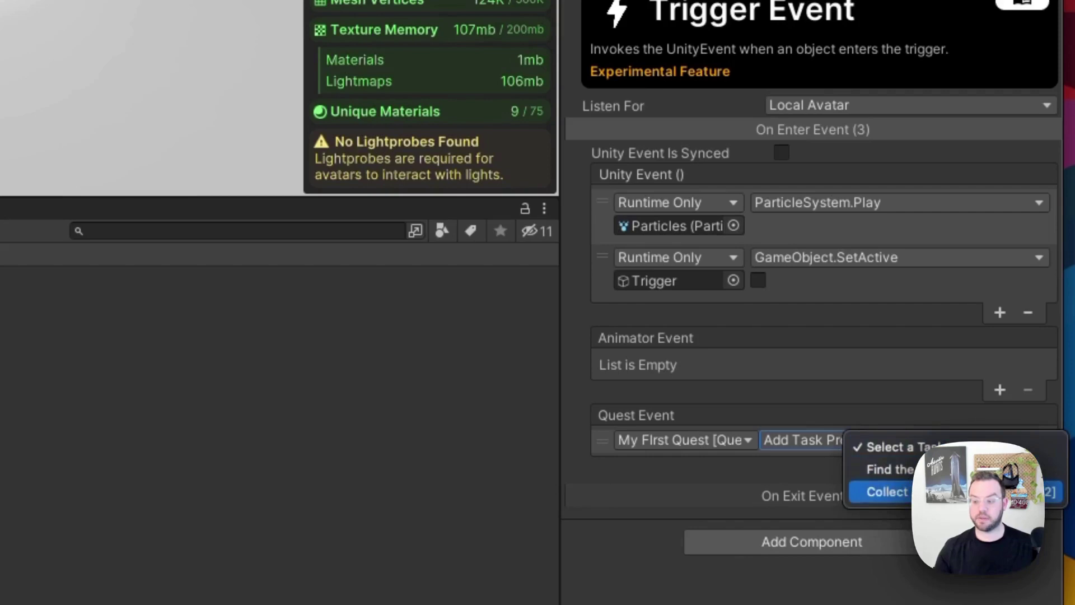
pyautogui.click(887, 491)
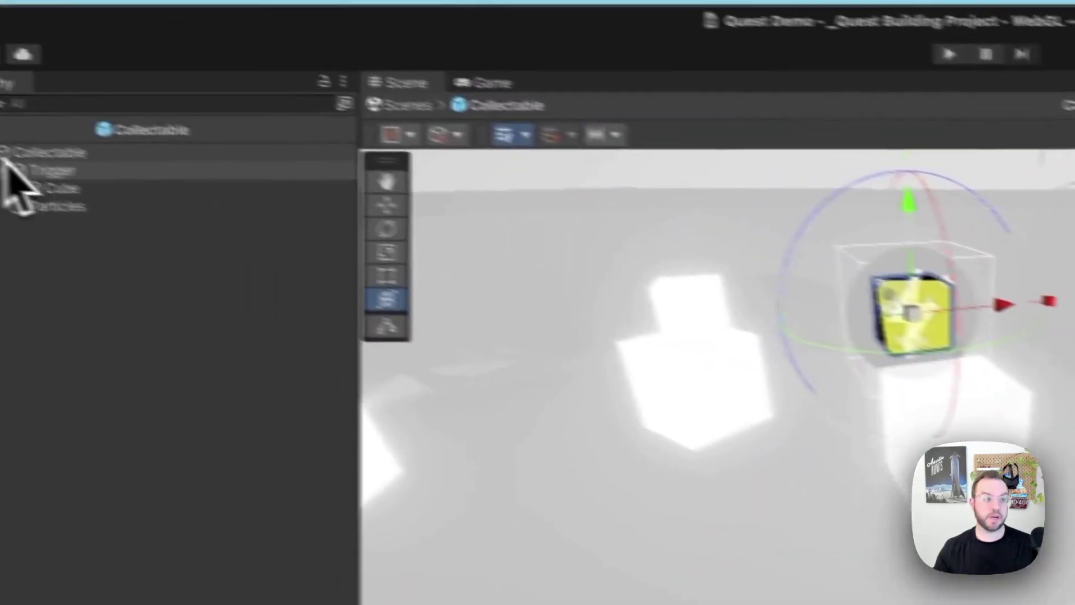
pyautogui.click(30, 155)
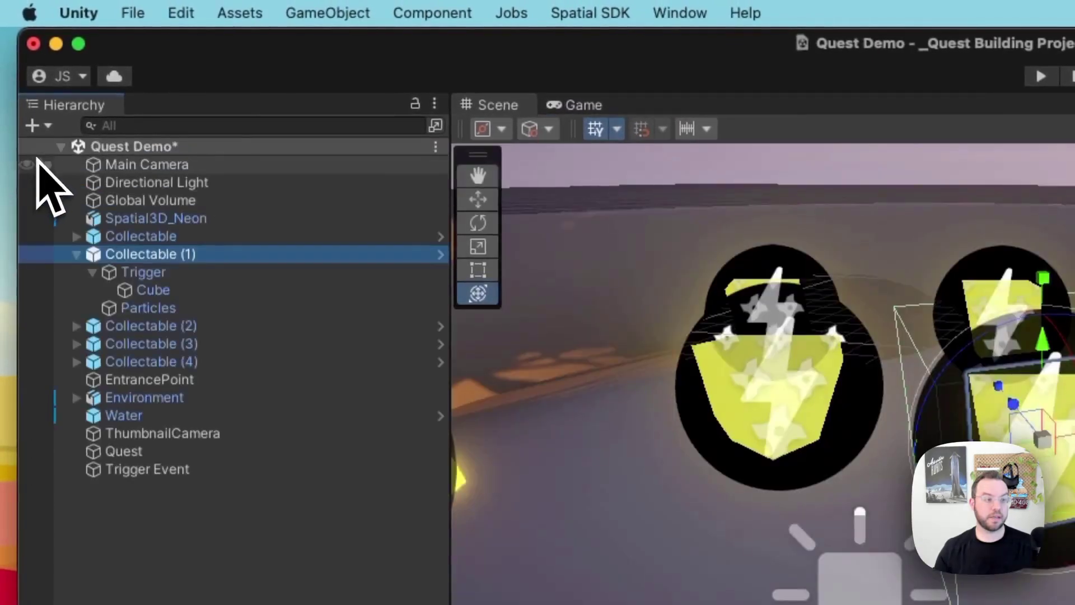
# - Check the quest event on the Trigger inside the first Collectable, and clear the selection
pyautogui.click(144, 238)
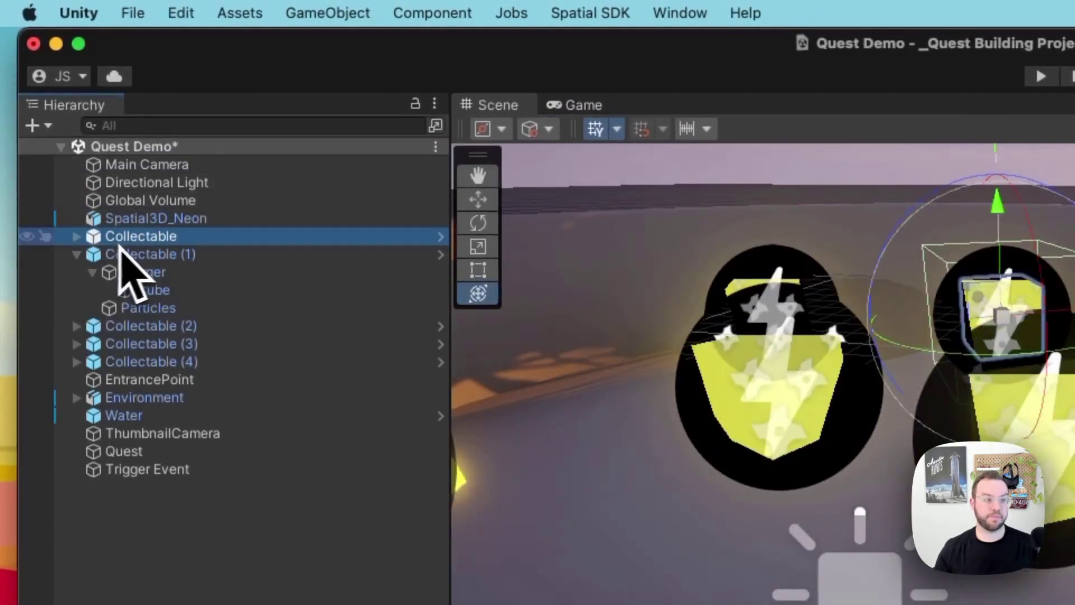
pyautogui.click(79, 236)
pyautogui.click(126, 255)
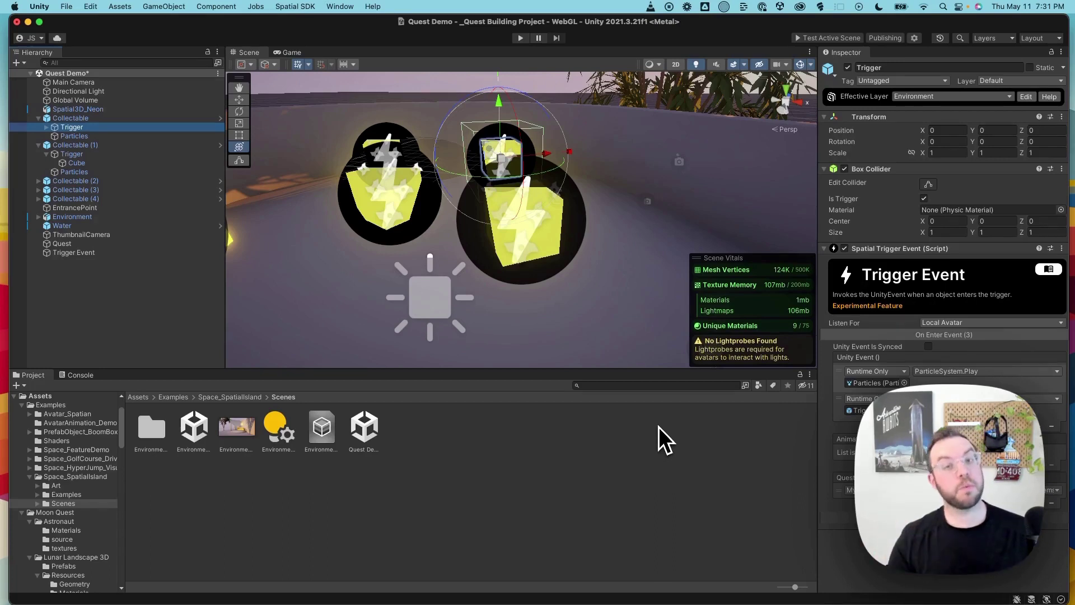
pyautogui.click(594, 432)
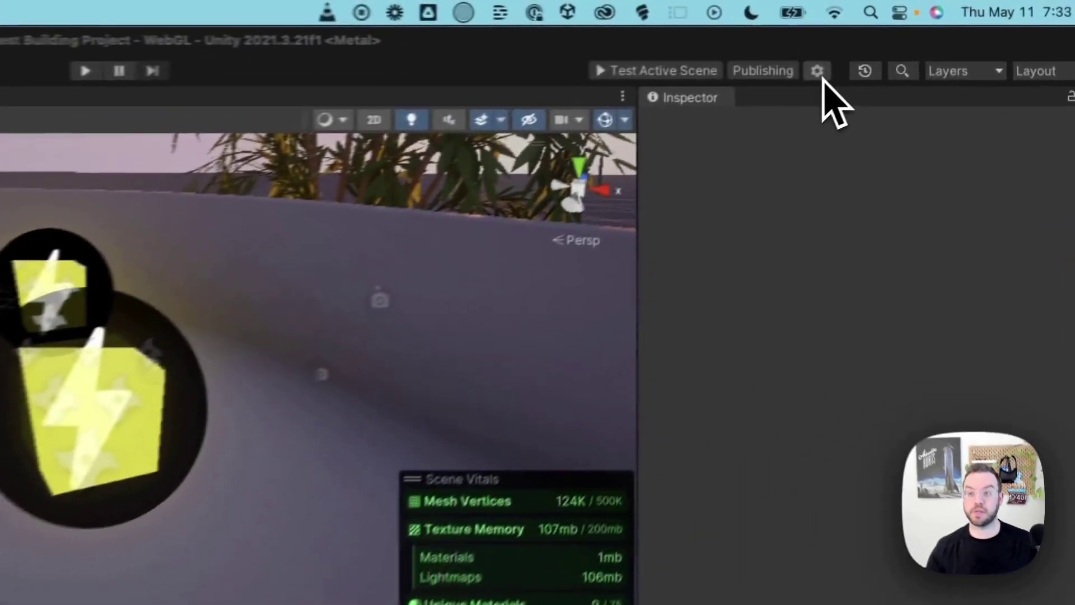
# - In the Spatial Portal's Badges section, name the new badge "My First Badge!" with the description "I completed my first quest!"
pyautogui.click(916, 39)
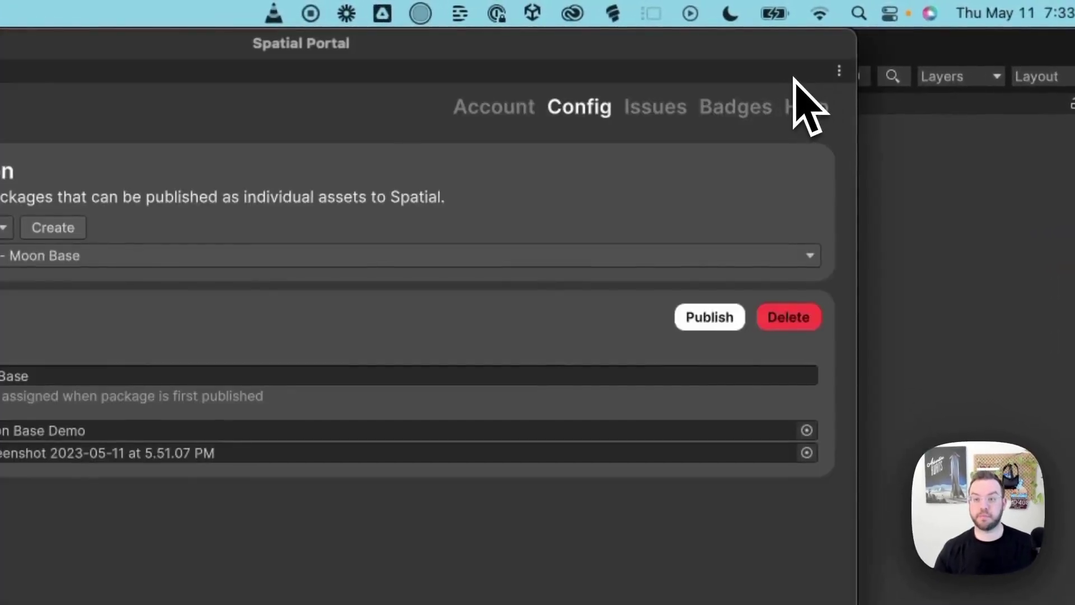
pyautogui.click(721, 113)
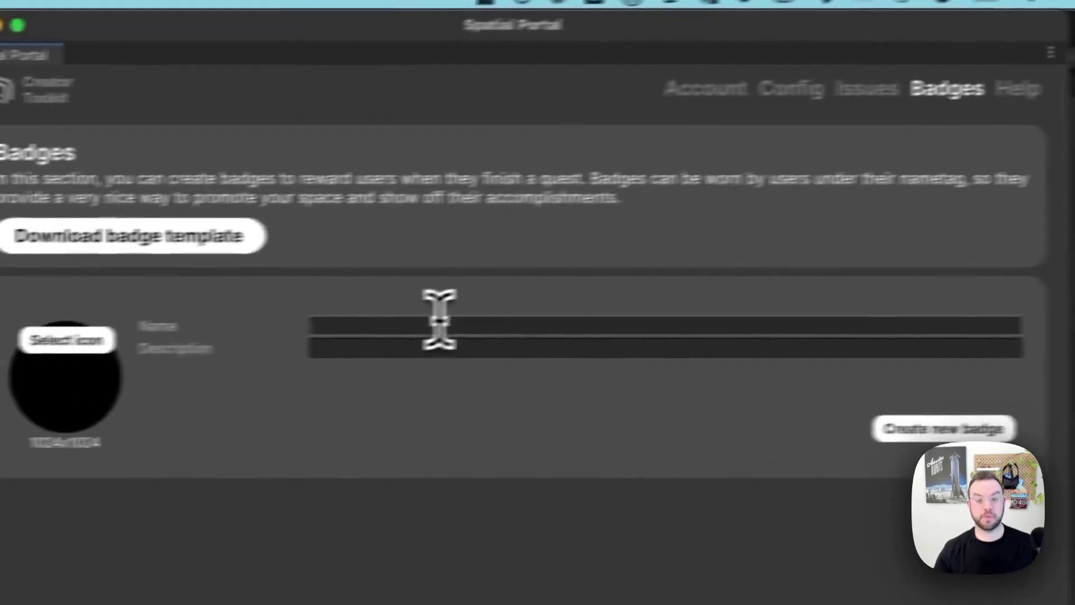
pyautogui.click(202, 344)
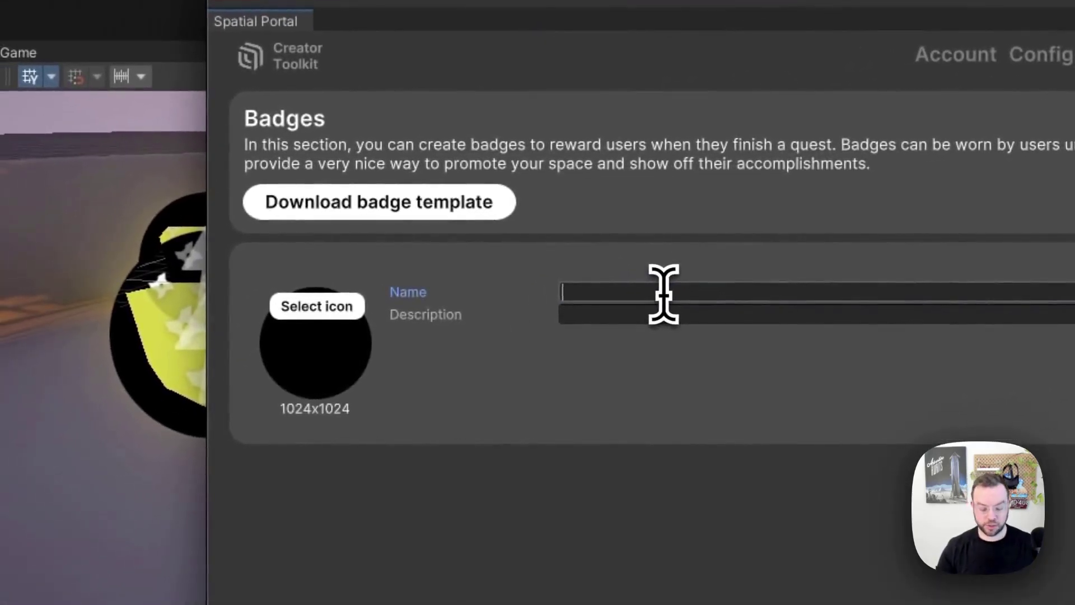
pyautogui.write('My ')
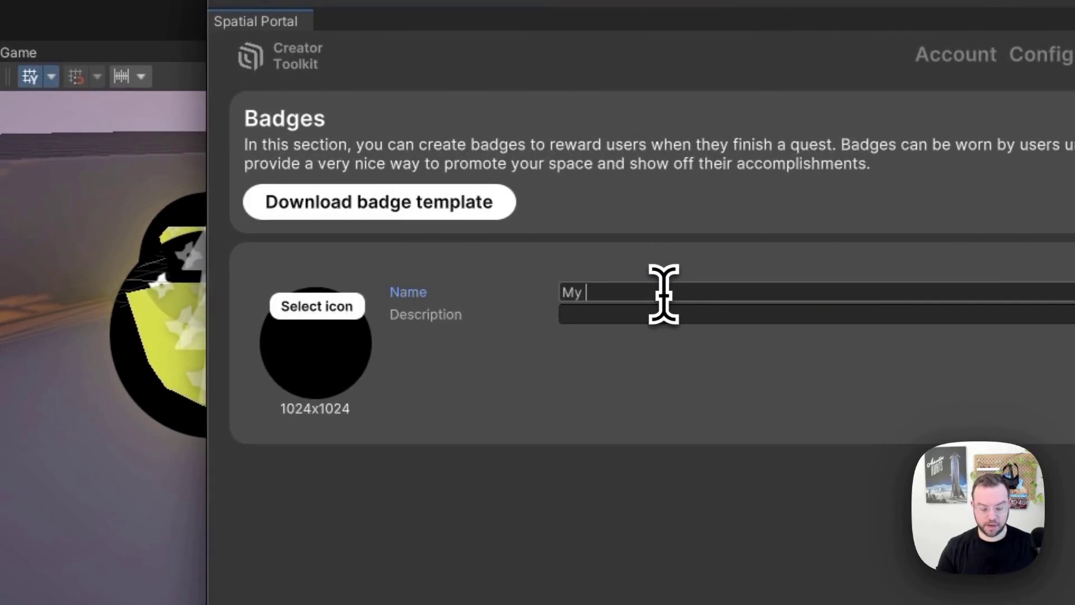
pyautogui.write('First Badge')
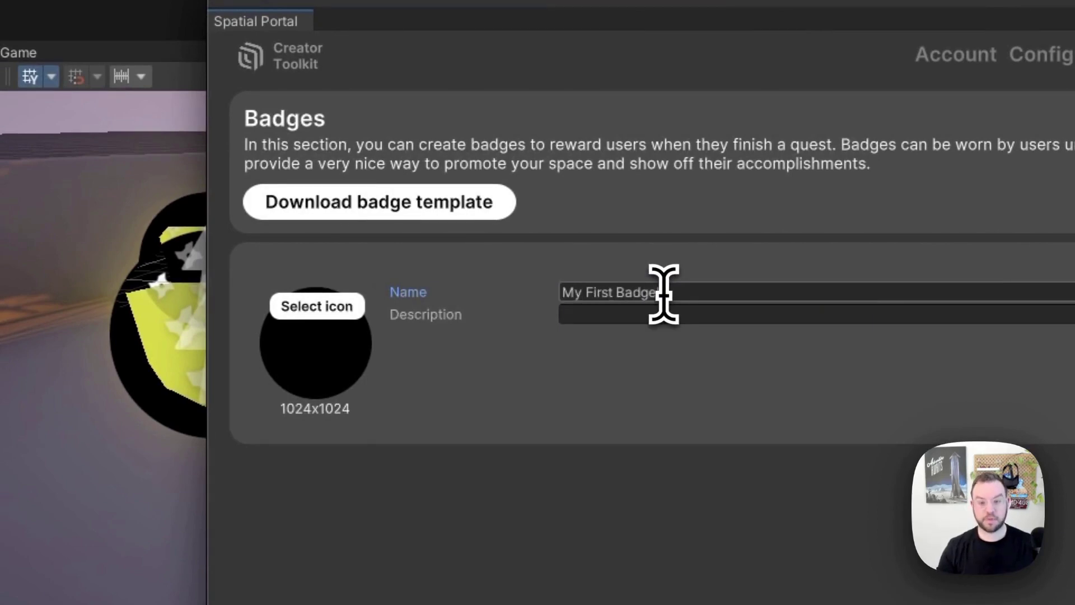
pyautogui.press('Tab')
pyautogui.write('I com')
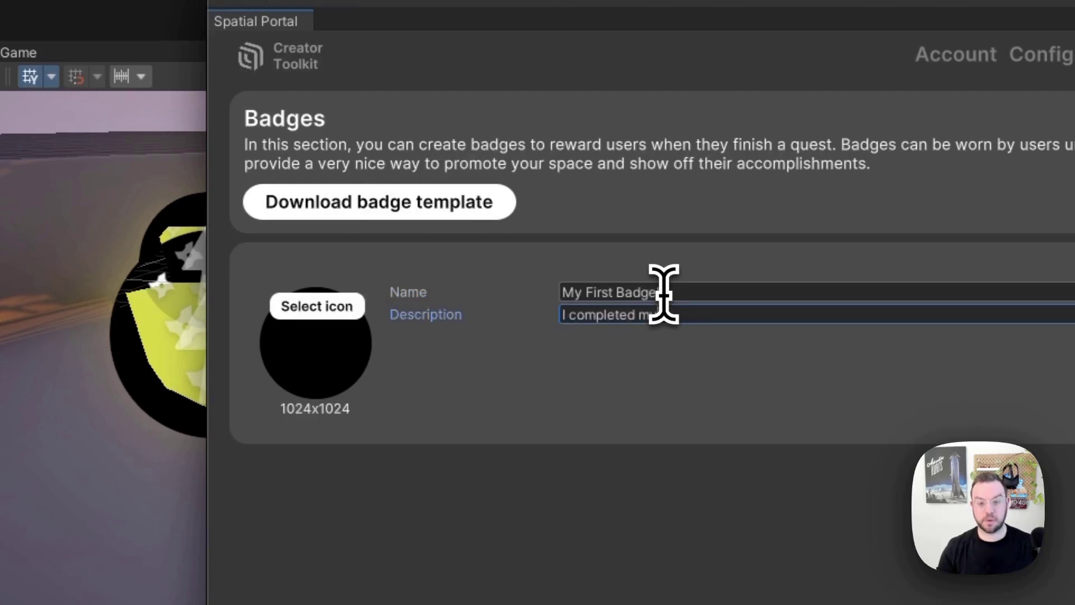
pyautogui.write('pleted my first quest!')
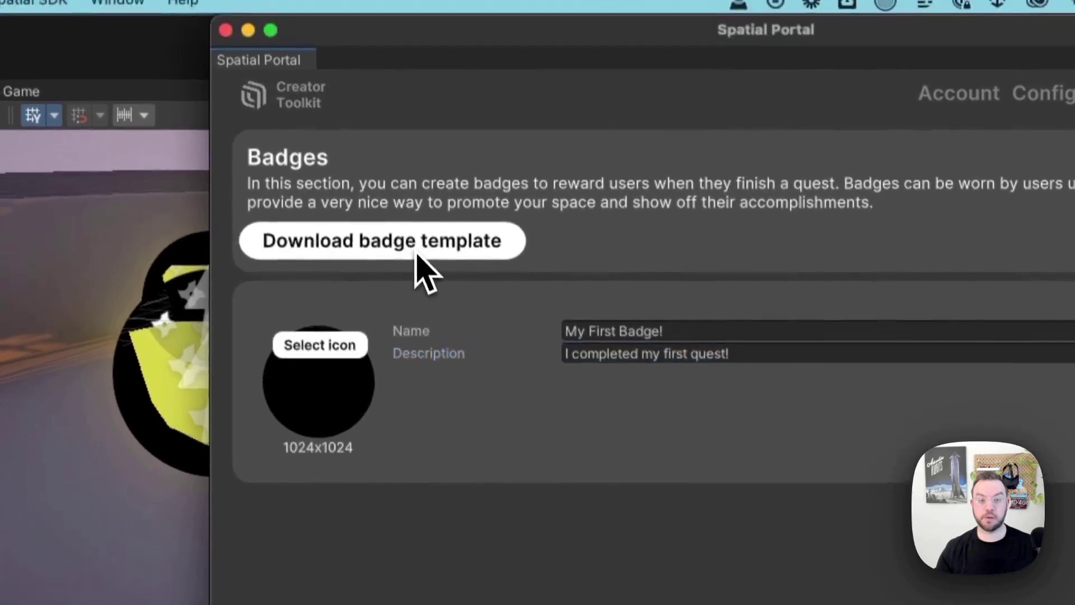
# - Open the Spatial badge template as an editable copy in Canva and browse its example badges, returning to page 2
pyautogui.click(415, 215)
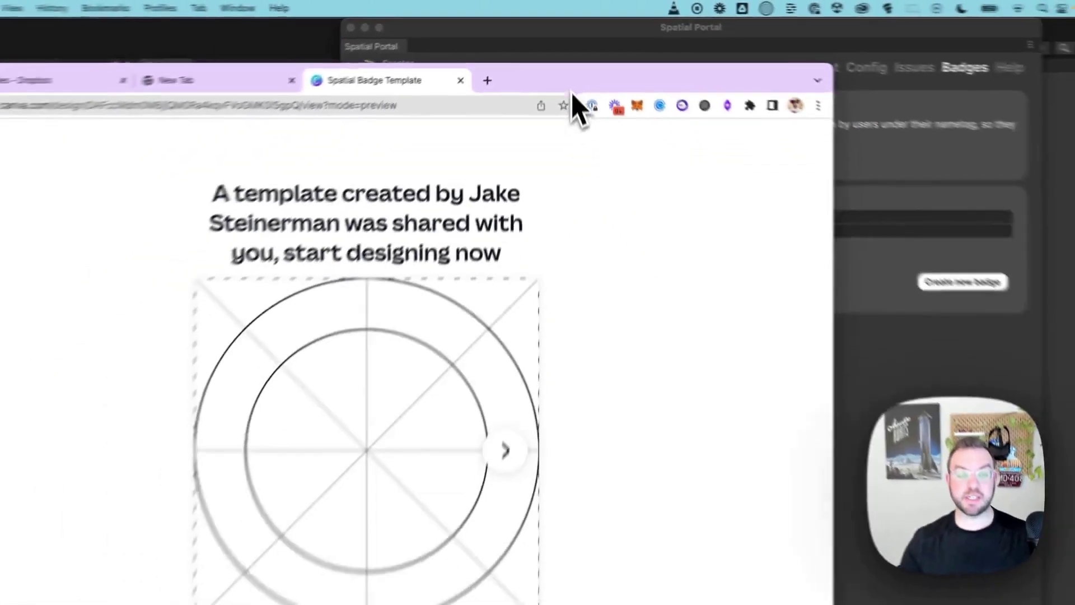
pyautogui.click(479, 555)
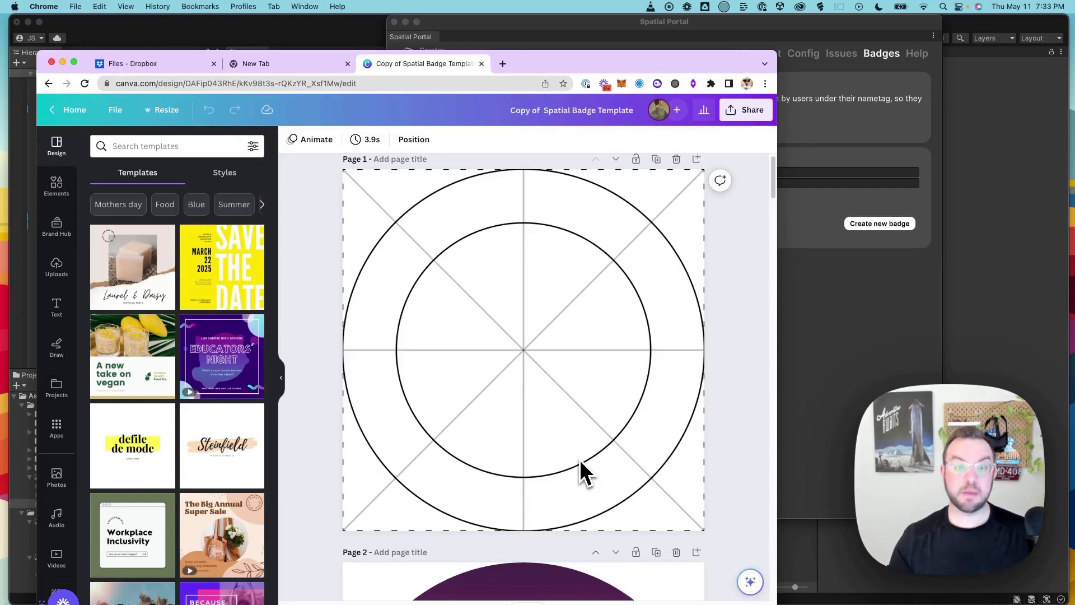
pyautogui.scroll(-5, 580, 442)
pyautogui.scroll(-12, 583, 428)
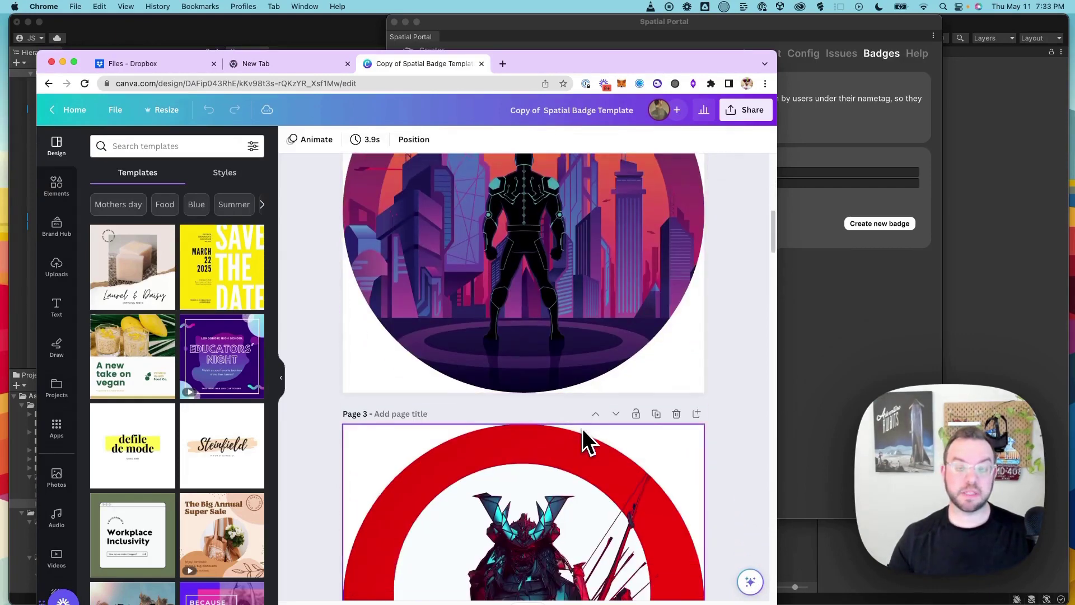
pyautogui.scroll(-5, 583, 429)
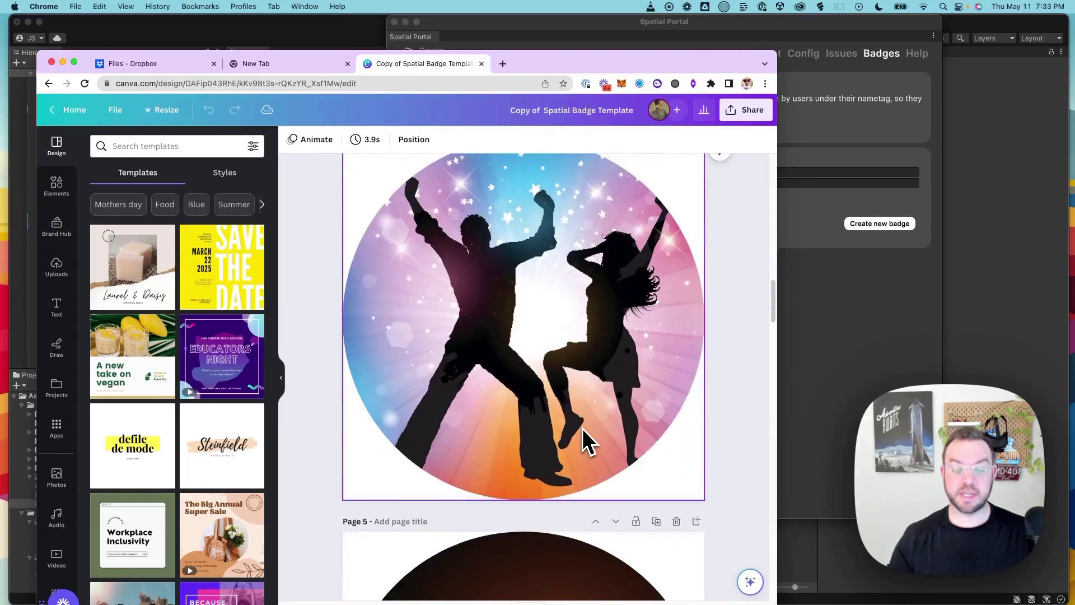
pyautogui.scroll(8, 582, 428)
pyautogui.scroll(9, 582, 429)
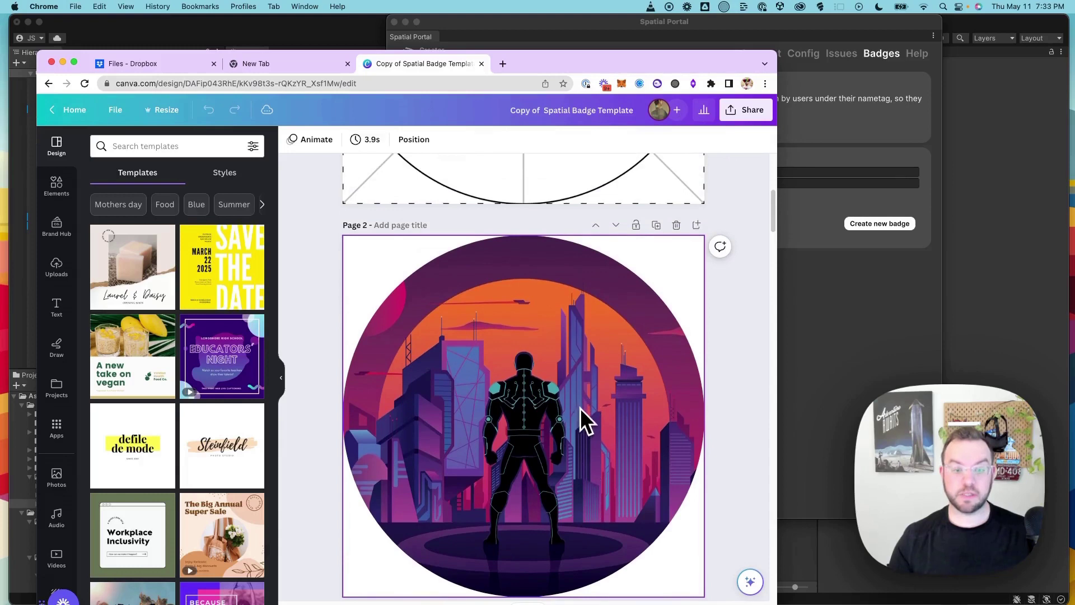
# - Download only page 2 of the badge design as a PNG with a transparent background
pyautogui.click(746, 117)
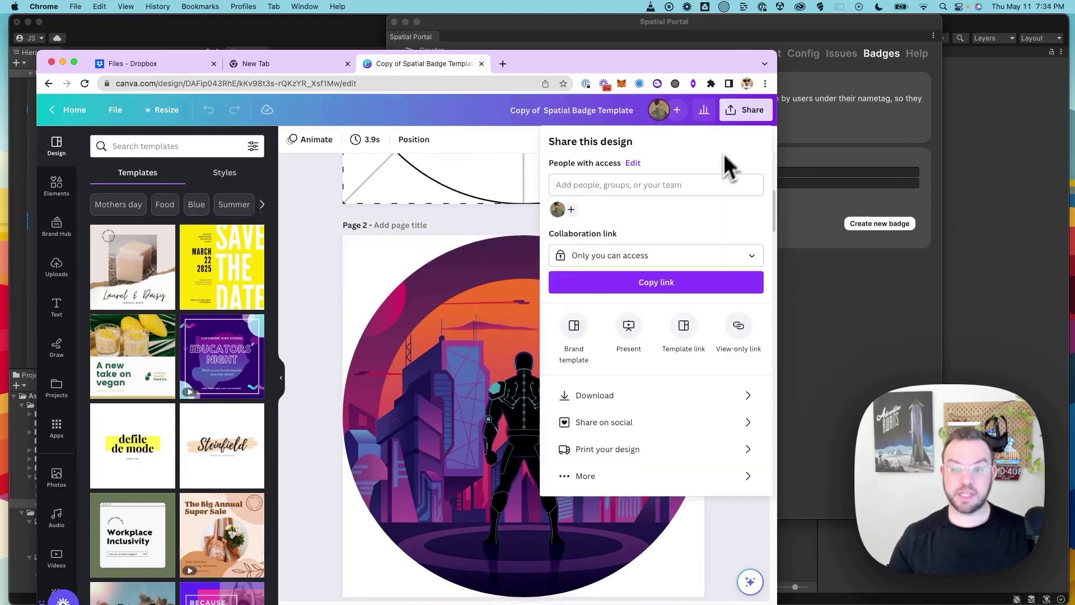
pyautogui.click(637, 397)
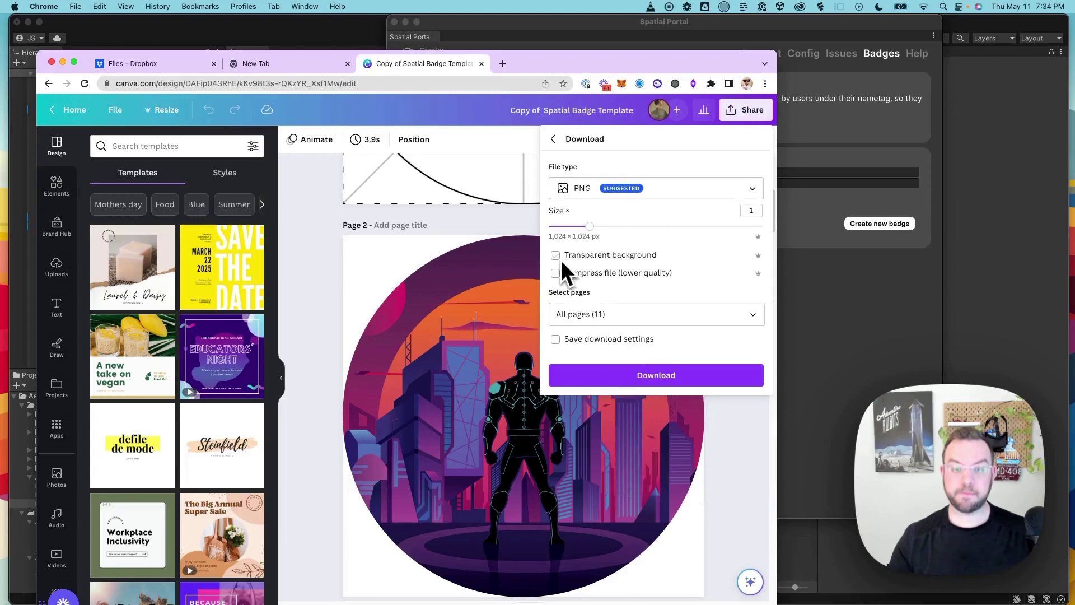
pyautogui.click(567, 315)
pyautogui.click(558, 259)
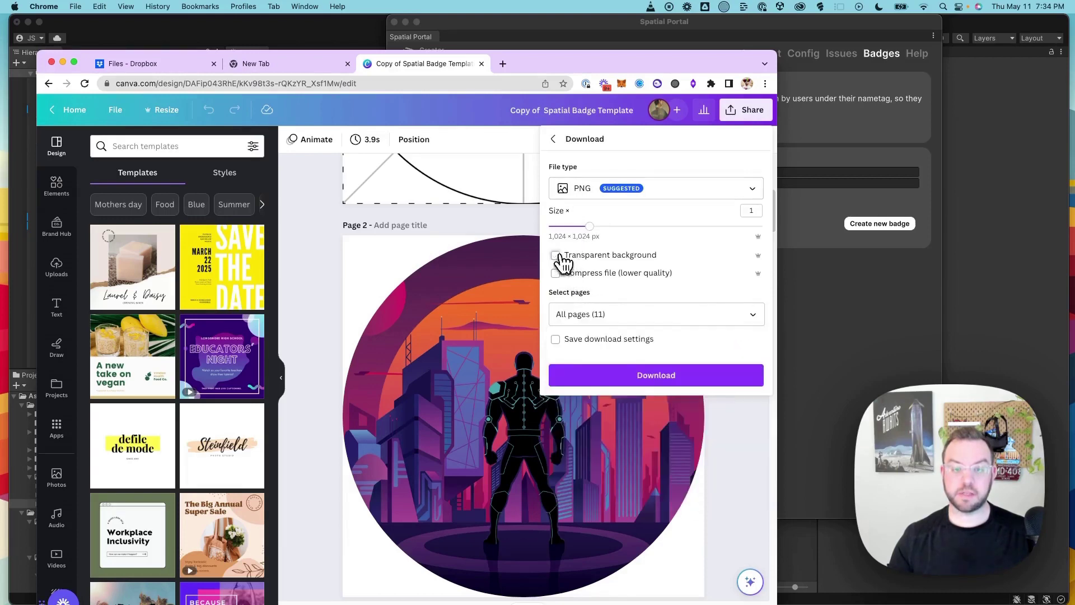
pyautogui.click(560, 258)
pyautogui.click(598, 315)
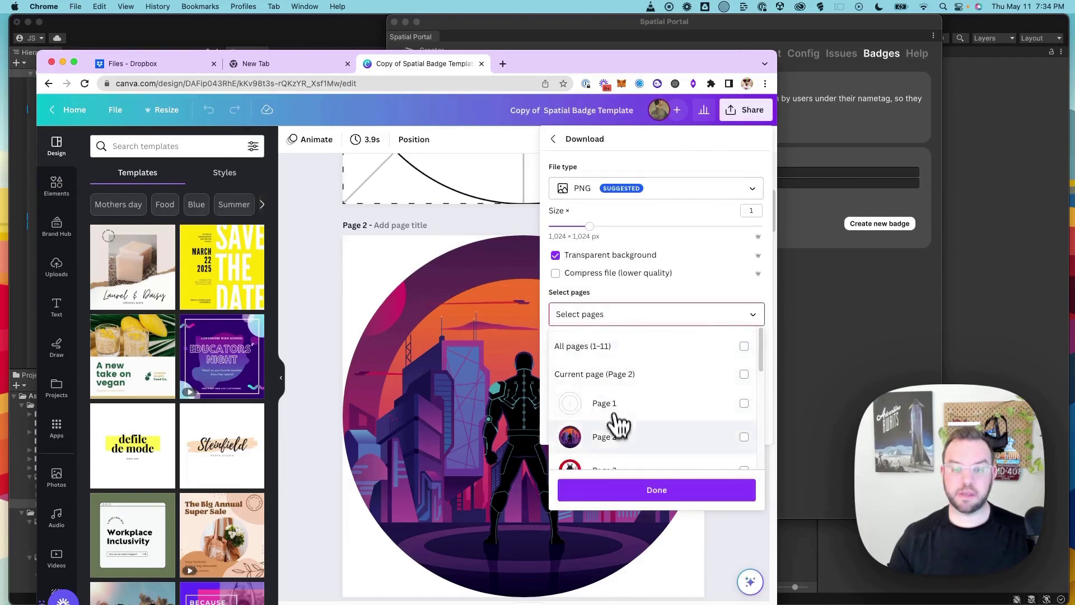
pyautogui.click(621, 438)
pyautogui.click(666, 491)
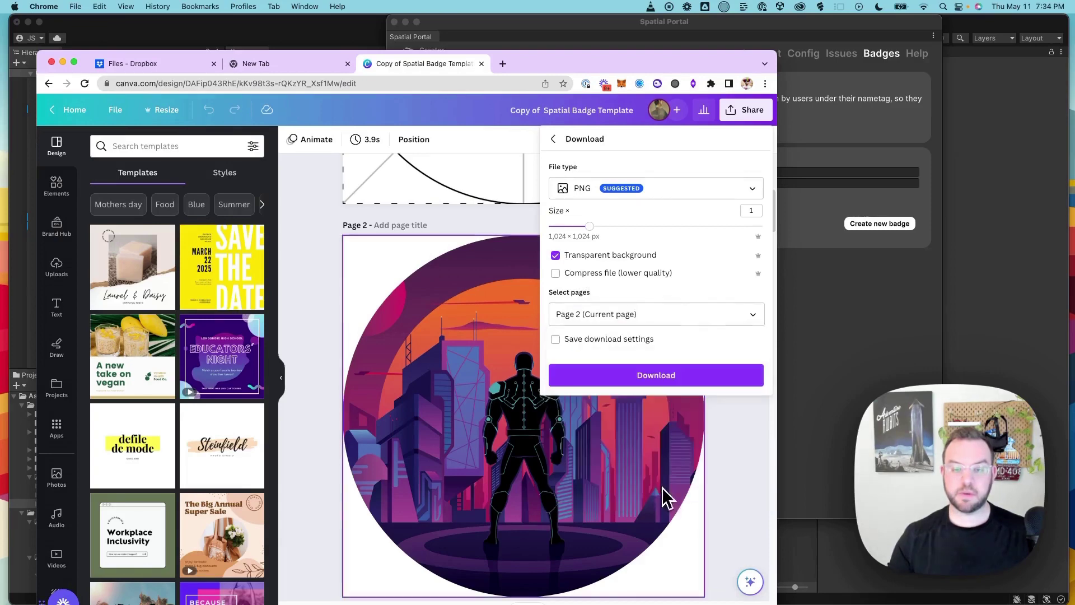
pyautogui.click(687, 381)
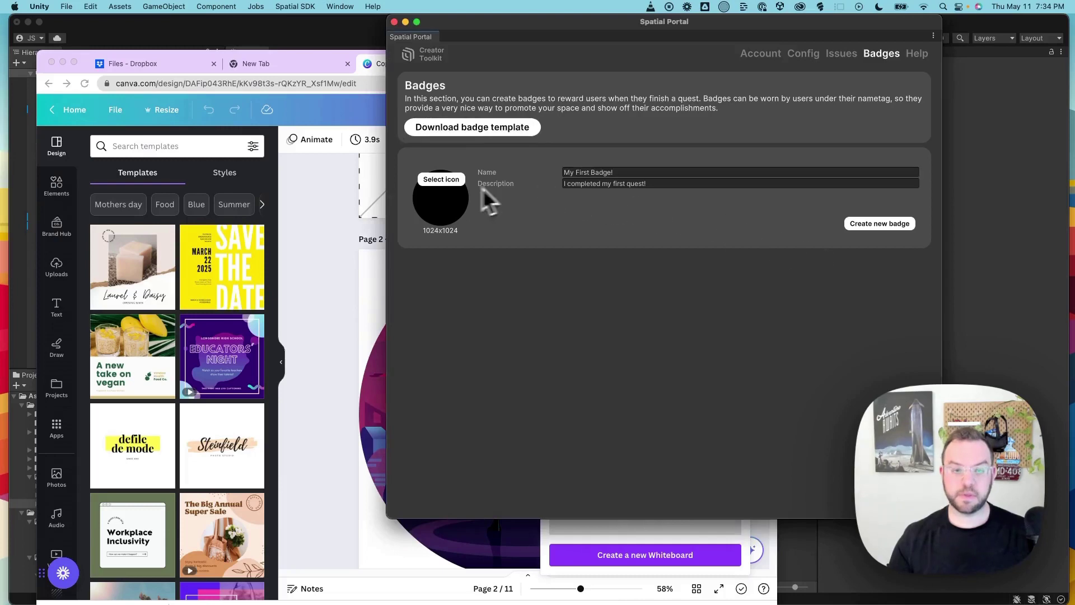
# - In Unity, import the downloaded badge image from Downloads into the Scenes folder and enable Alpha Is Transparency in its texture settings
pyautogui.click(304, 27)
pyautogui.rightClick(424, 476)
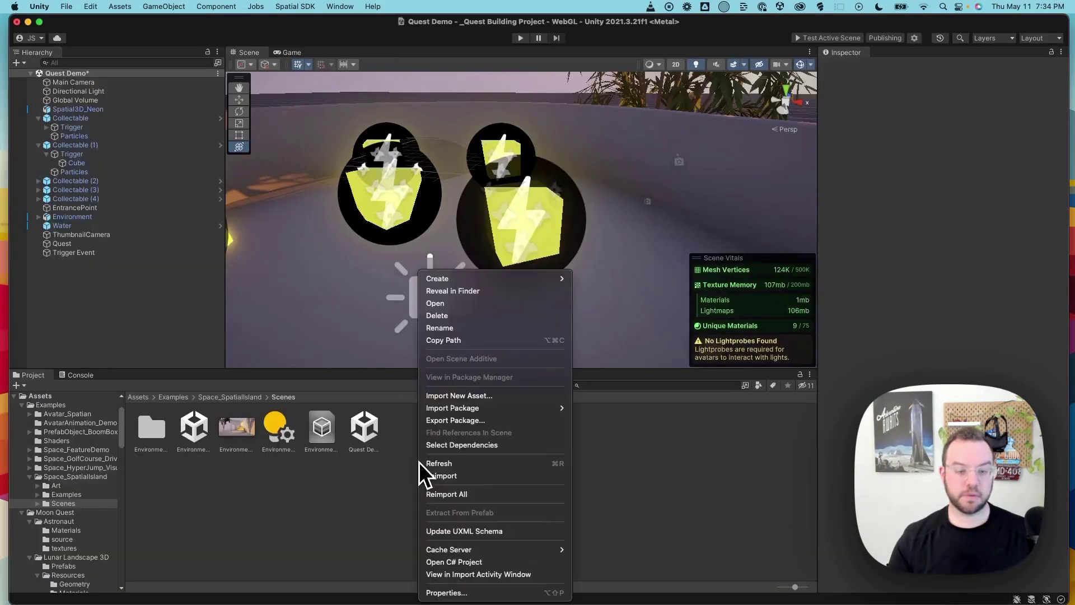
pyautogui.click(473, 399)
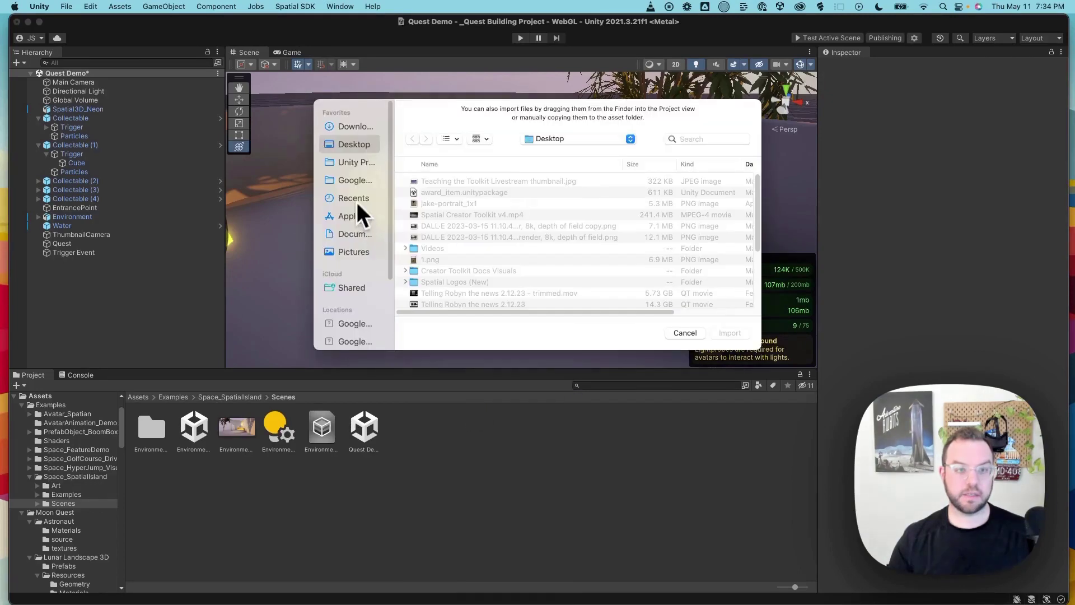
pyautogui.click(357, 126)
pyautogui.doubleClick(458, 181)
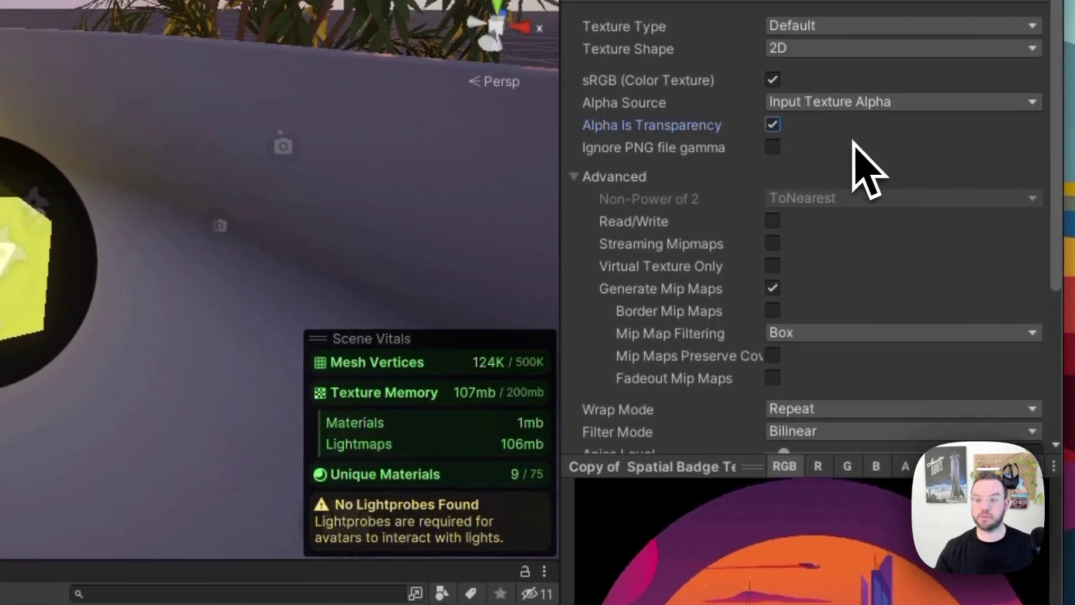
pyautogui.scroll(-5, 975, 286)
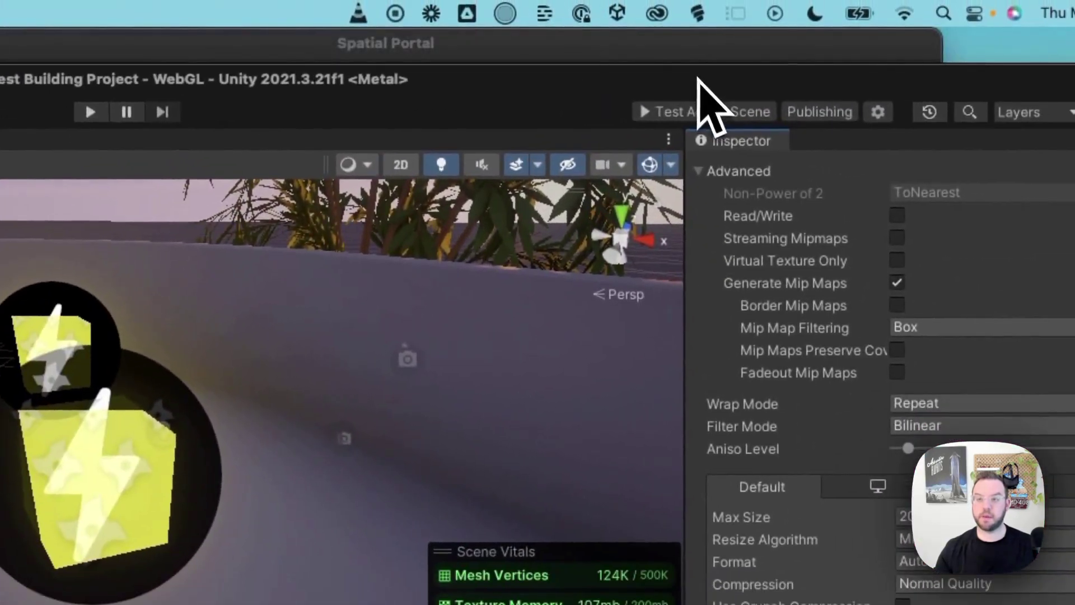
# - In the Spatial Portal, set "Copy of Spatial Badge Template.png" from Downloads as the badge's icon and create the new badge
pyautogui.click(690, 56)
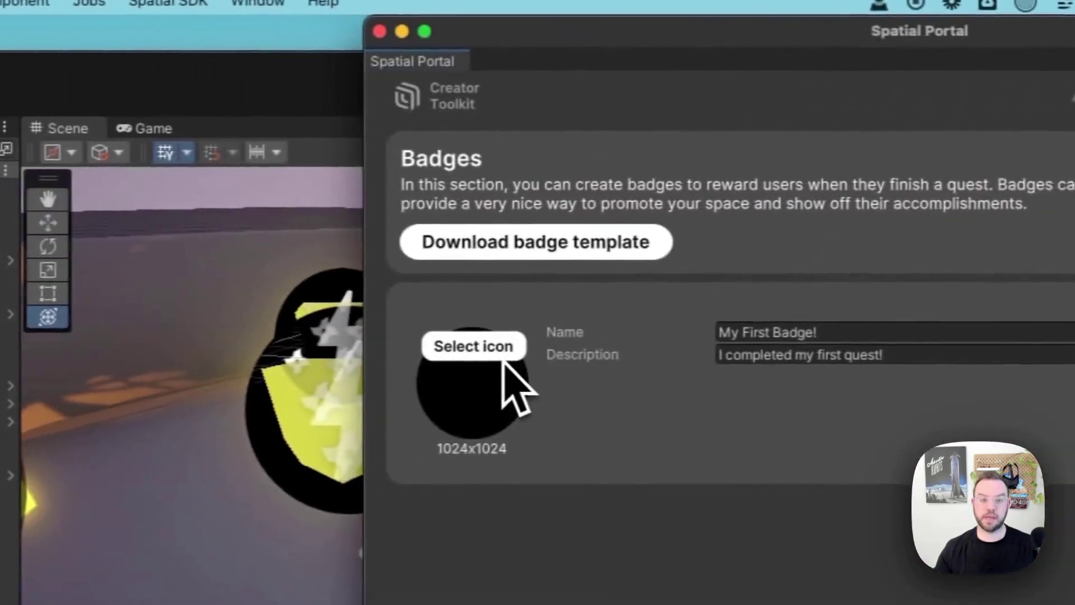
pyautogui.click(500, 356)
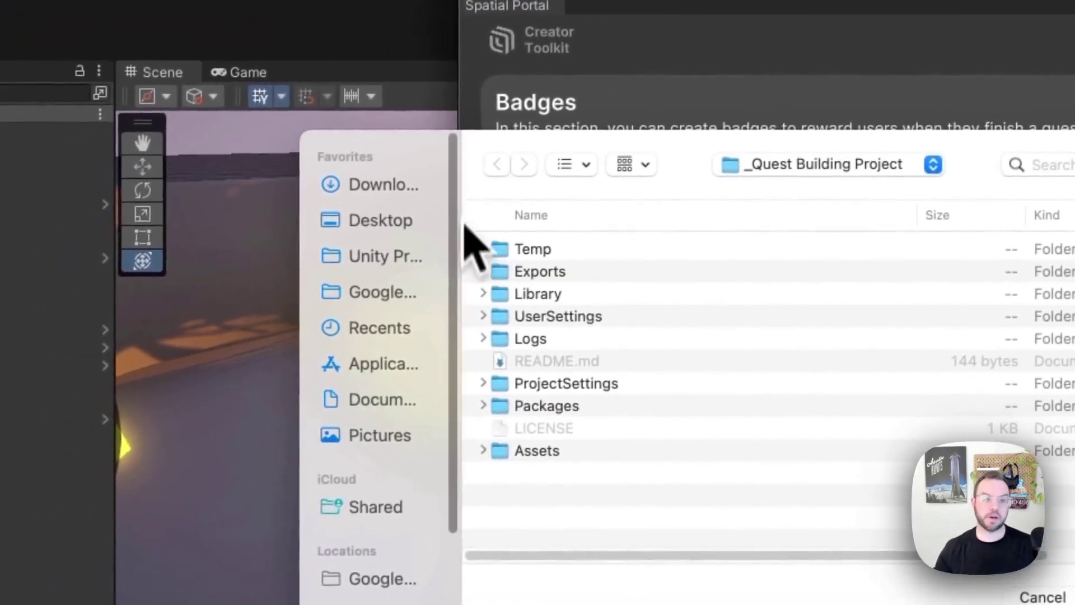
pyautogui.click(418, 188)
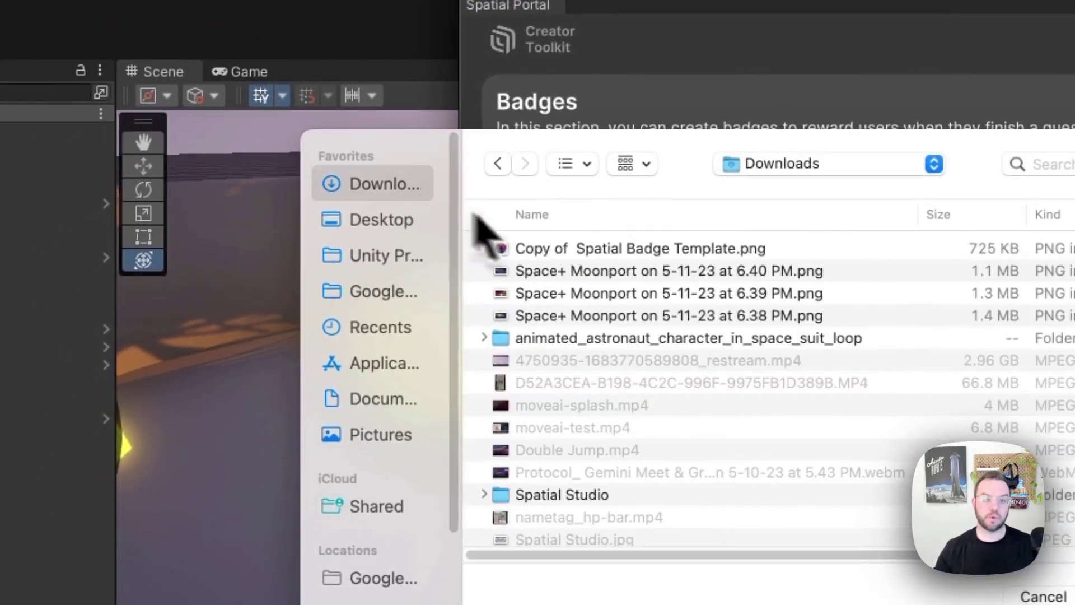
pyautogui.click(555, 247)
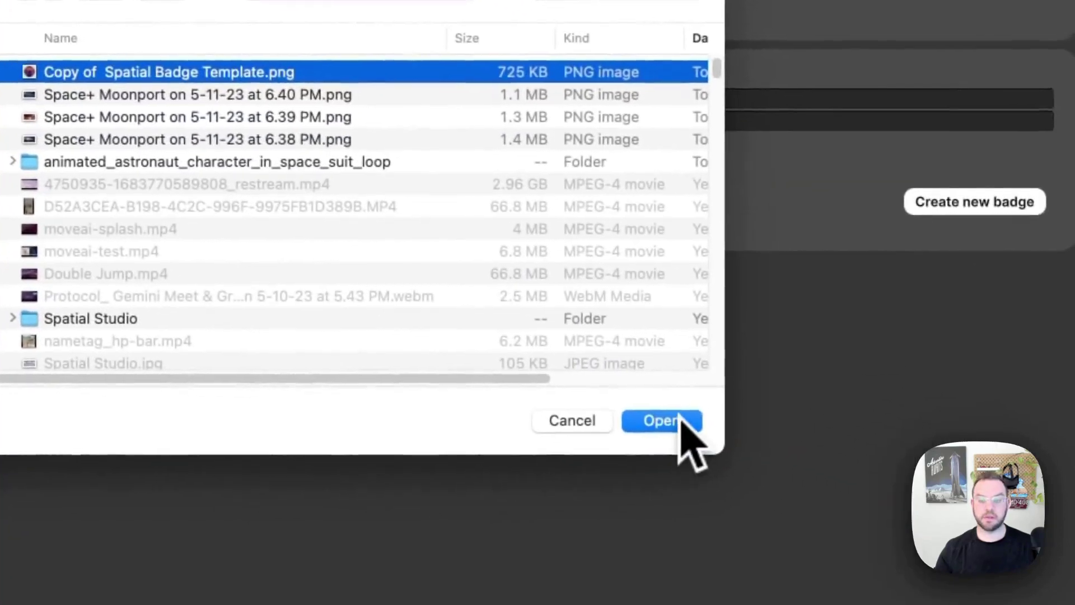
pyautogui.click(783, 466)
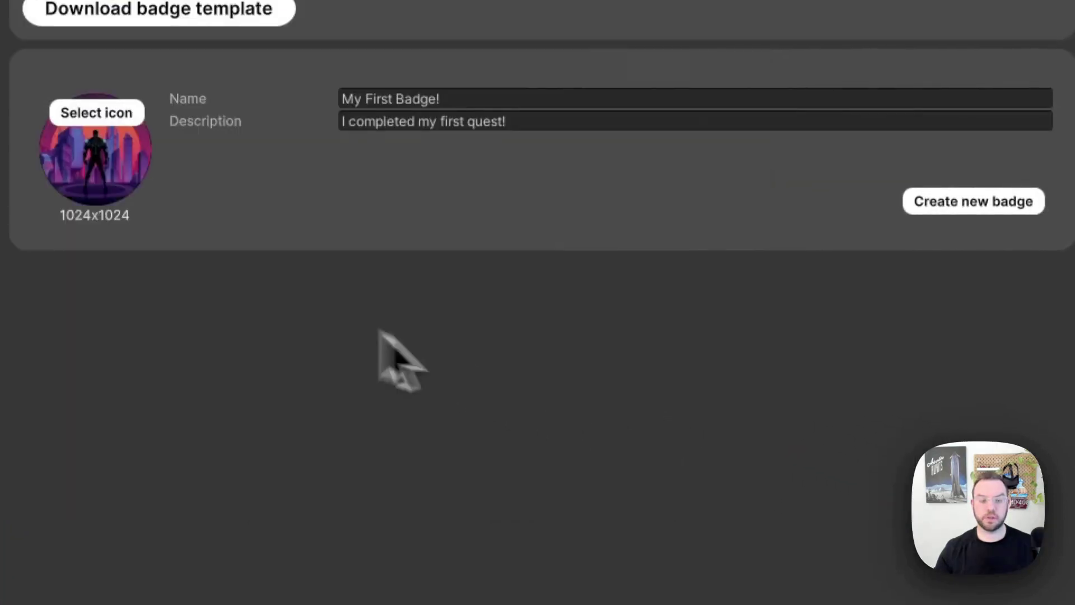
pyautogui.click(721, 265)
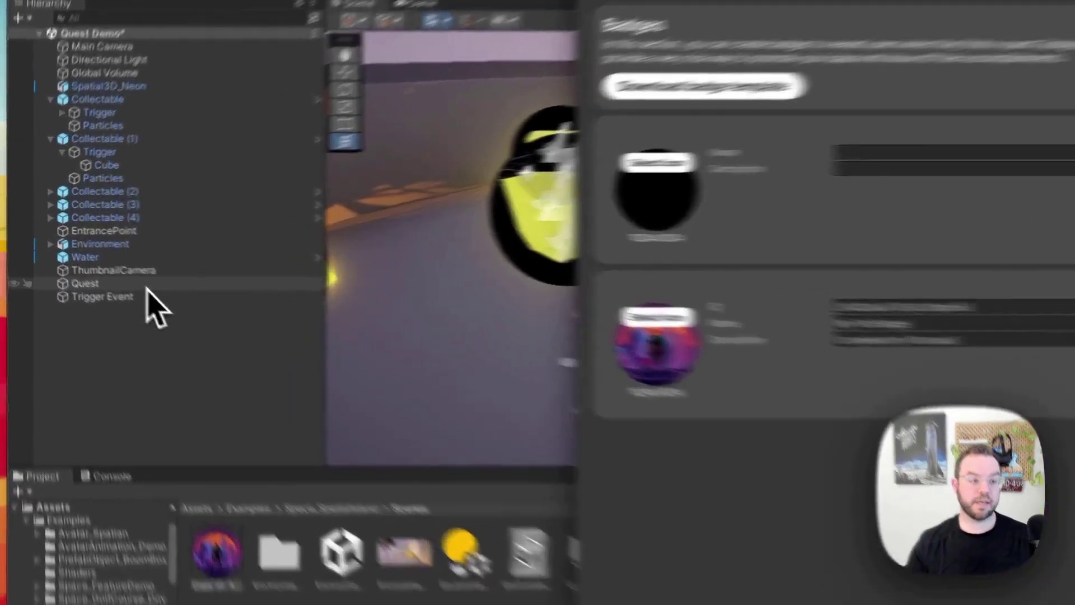
# - Assign "My First Badge!" as the badge reward on the Quest object
pyautogui.click(148, 286)
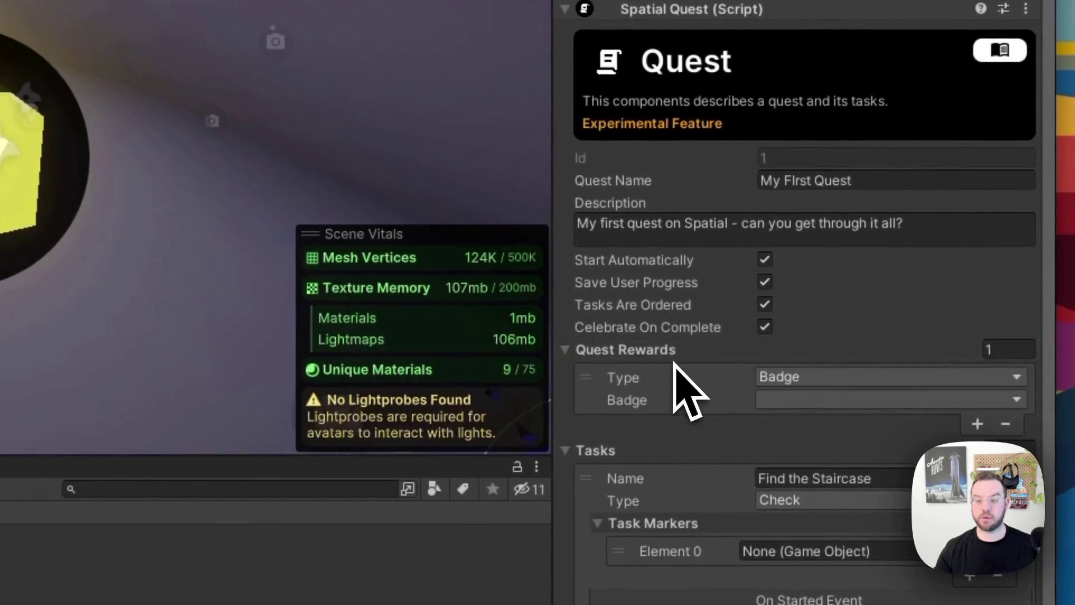
pyautogui.click(762, 399)
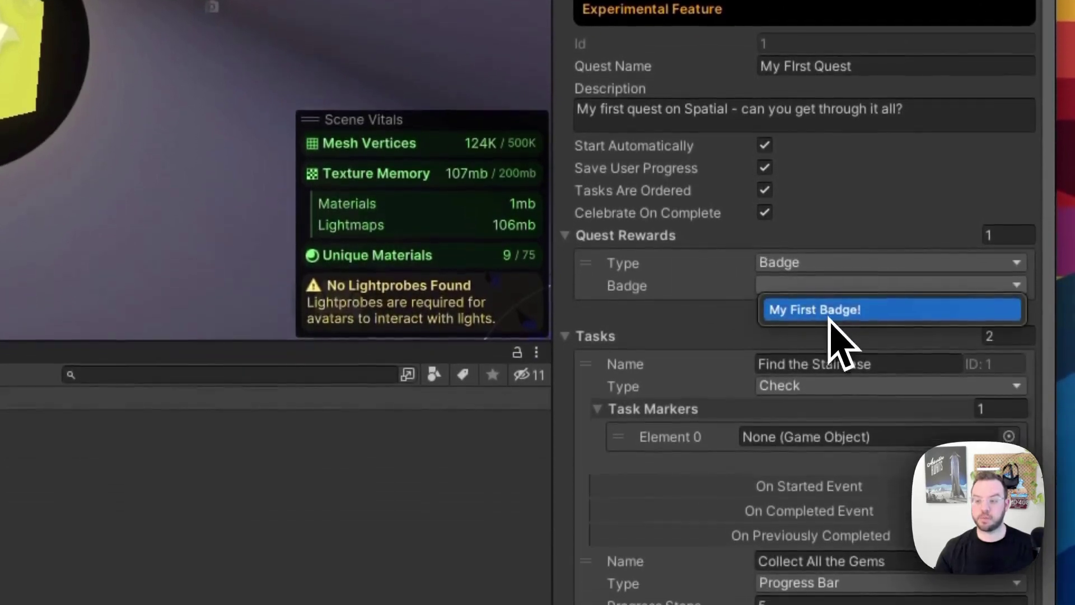
pyautogui.click(828, 312)
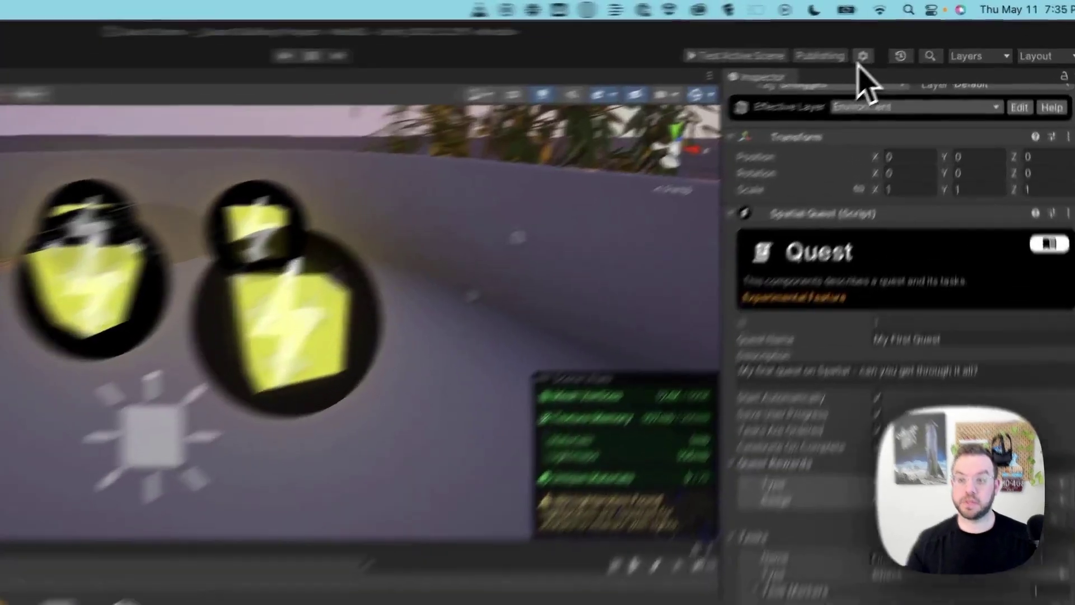
# - Create a new Space package named "My First Quest", using the Quest Demo scene and the environment preview image from the Scenes folder as thumbnail
pyautogui.click(912, 37)
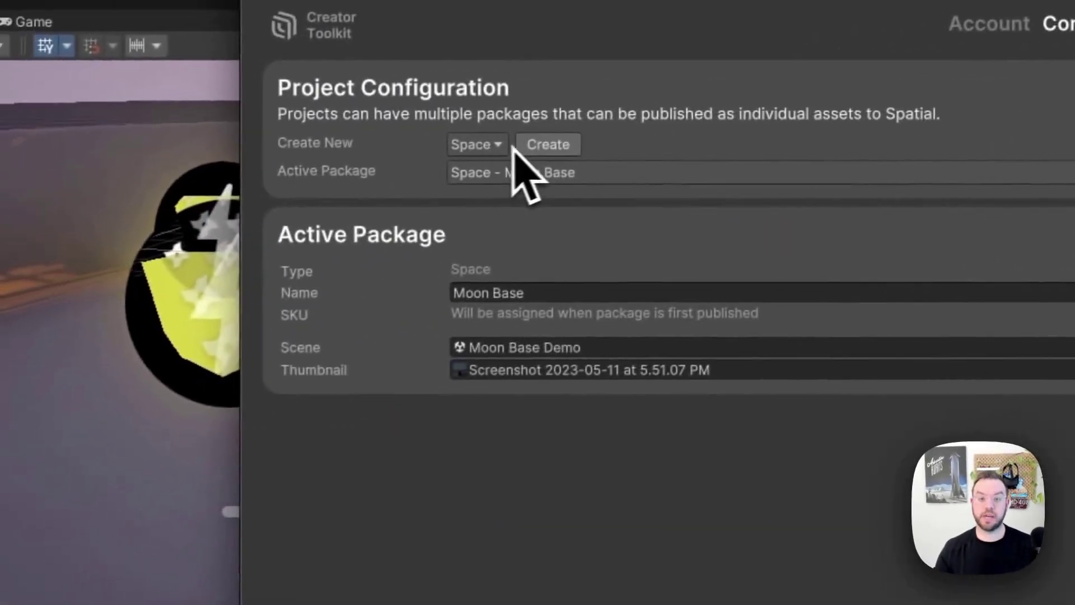
pyautogui.click(492, 154)
pyautogui.click(464, 301)
pyautogui.doubleClick(513, 292)
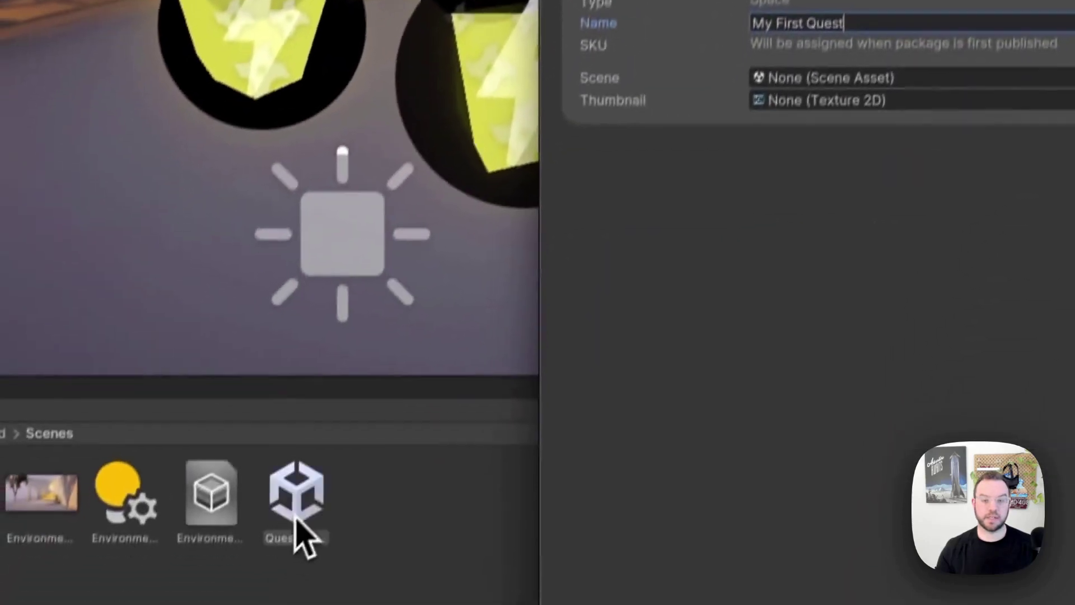
pyautogui.moveTo(297, 523); pyautogui.dragTo(786, 144)
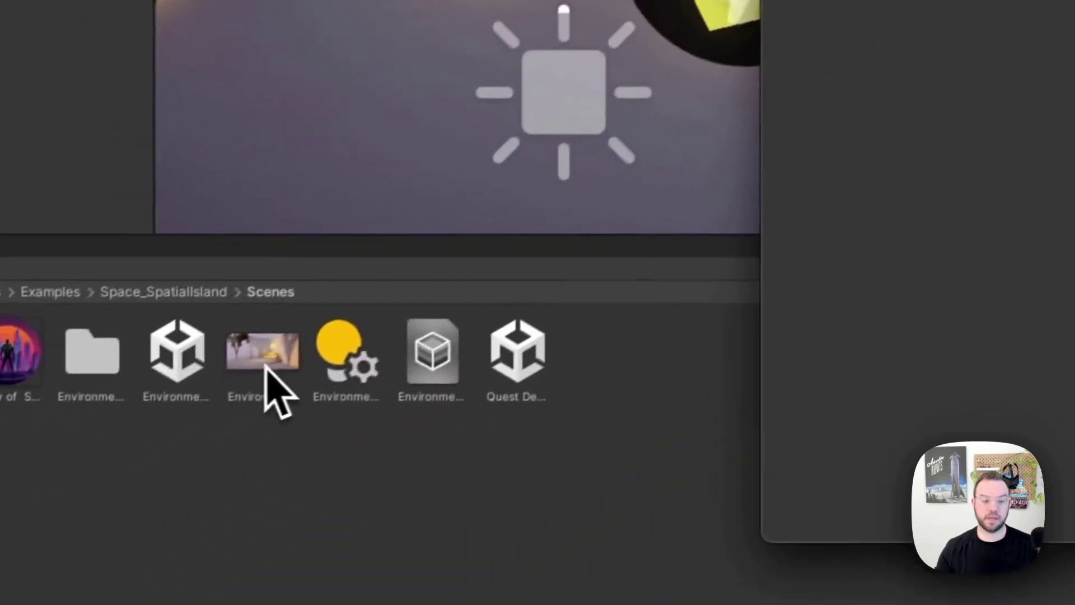
pyautogui.moveTo(248, 361); pyautogui.dragTo(653, 264)
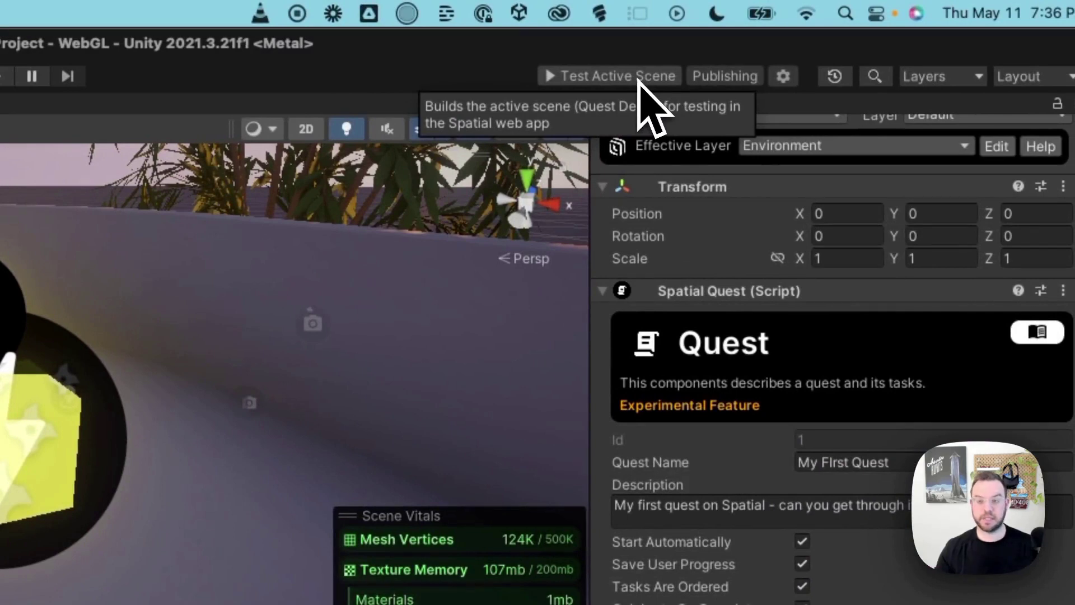
# - Build the active Quest Demo scene for testing in the Spatial web app
pyautogui.click(605, 82)
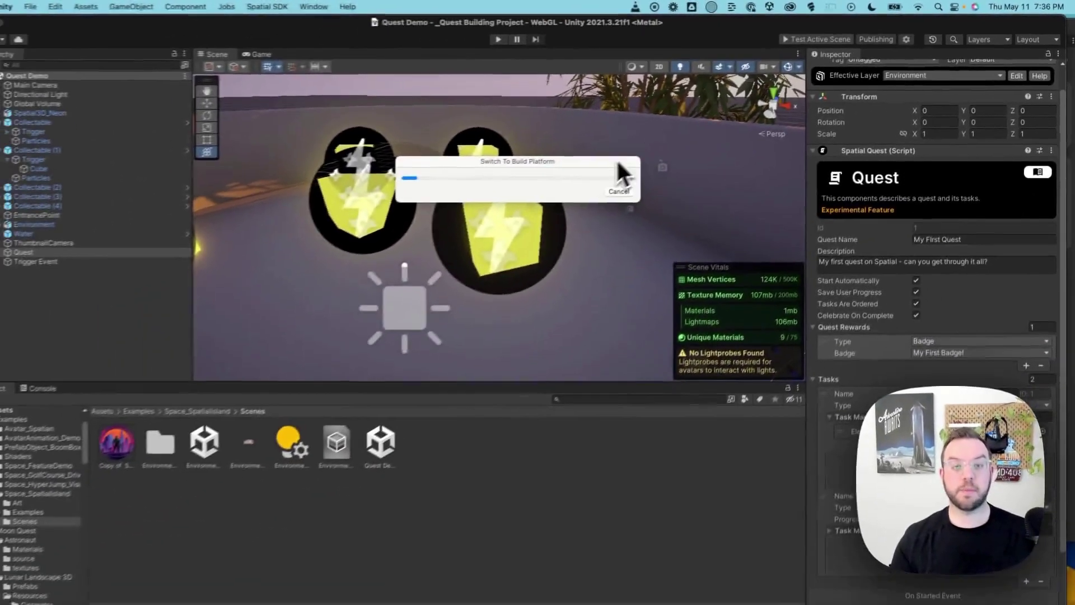